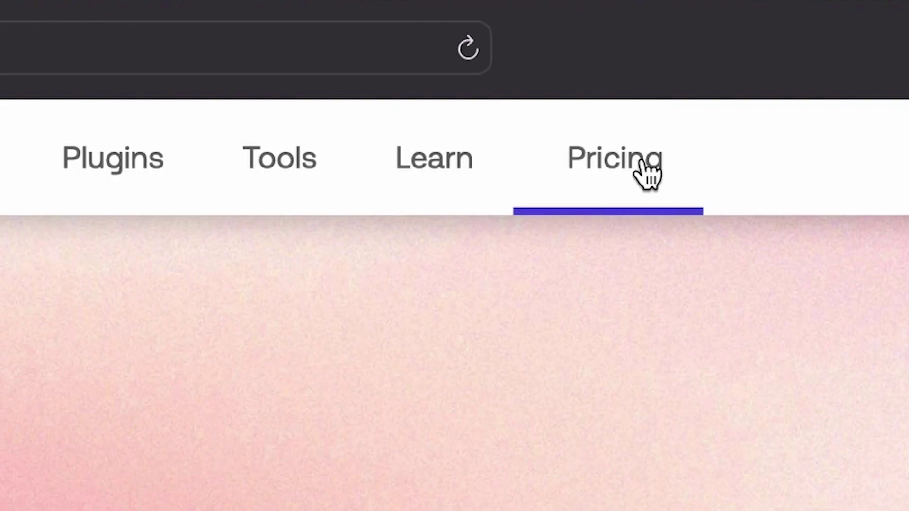
# View Motion Array's subscription pricing plans
pyautogui.click(658, 53)
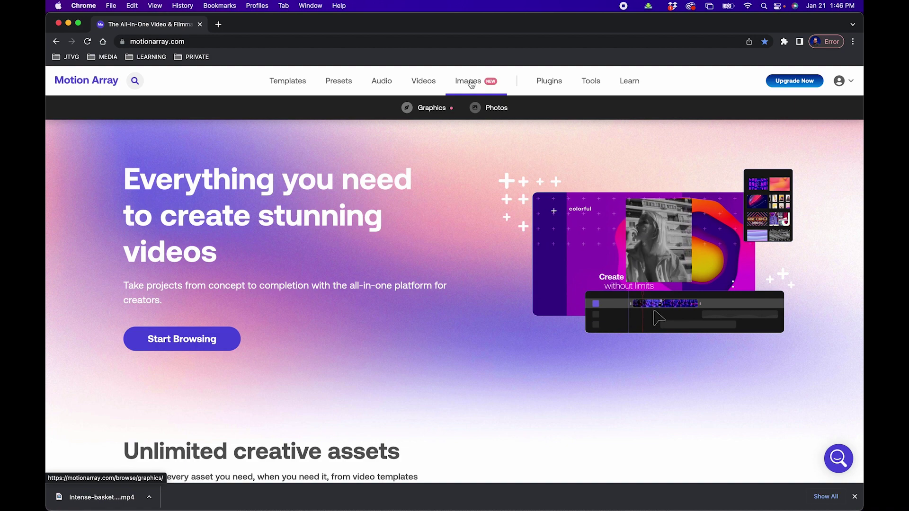
pyautogui.moveTo(567, 53)
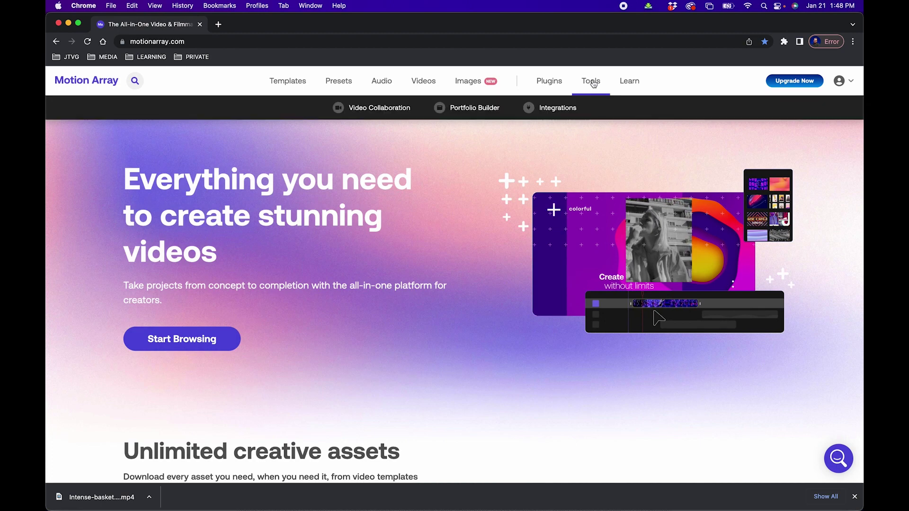
# Launch the Motion Array extension in Premiere Pro and set its category to Premiere Pro Templates
pyautogui.click(593, 84)
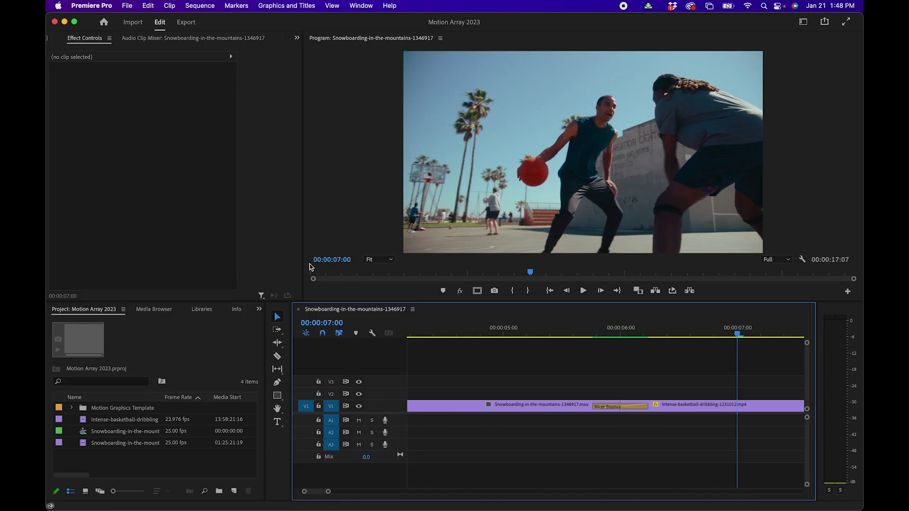
pyautogui.click(360, 6)
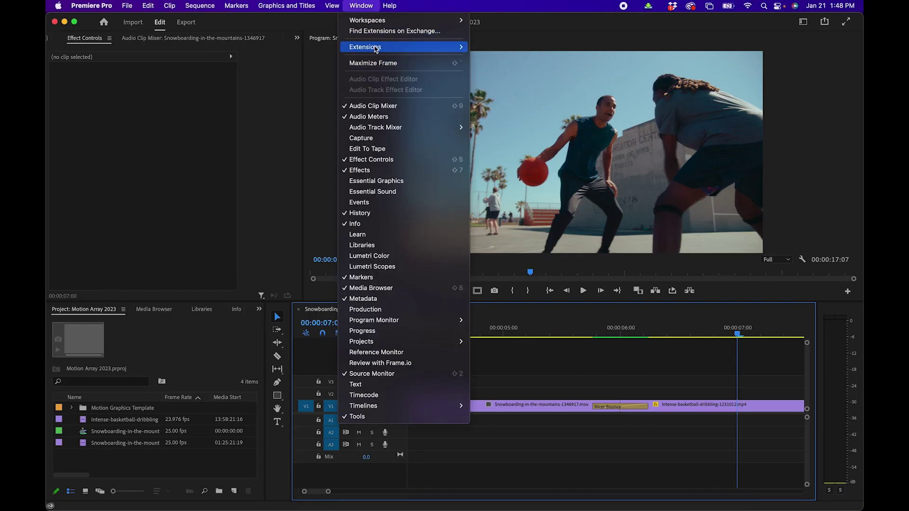
pyautogui.click(498, 58)
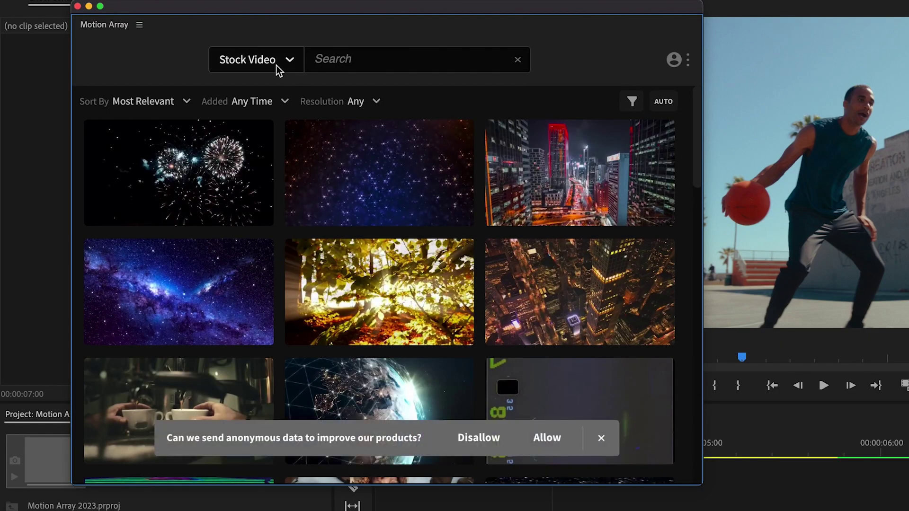
pyautogui.click(278, 70)
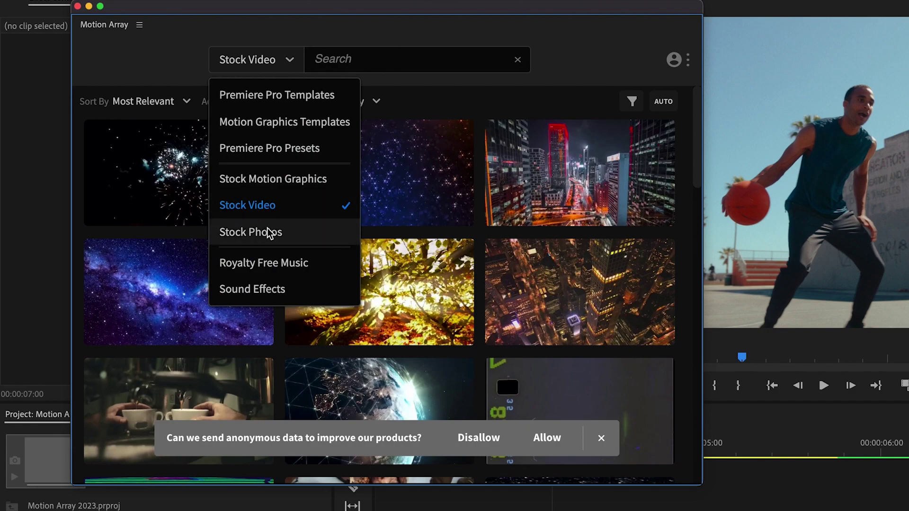
pyautogui.click(276, 94)
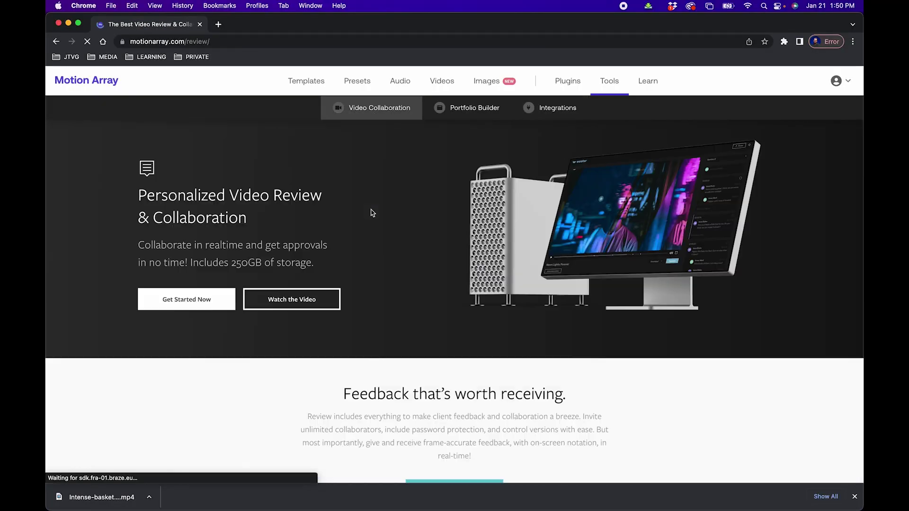
pyautogui.scroll(-10, 545, 234)
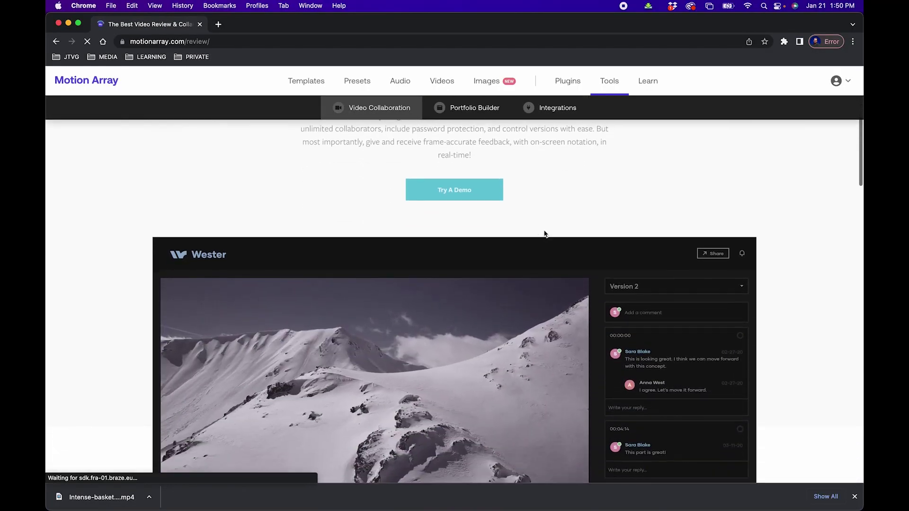
pyautogui.scroll(-1, 544, 234)
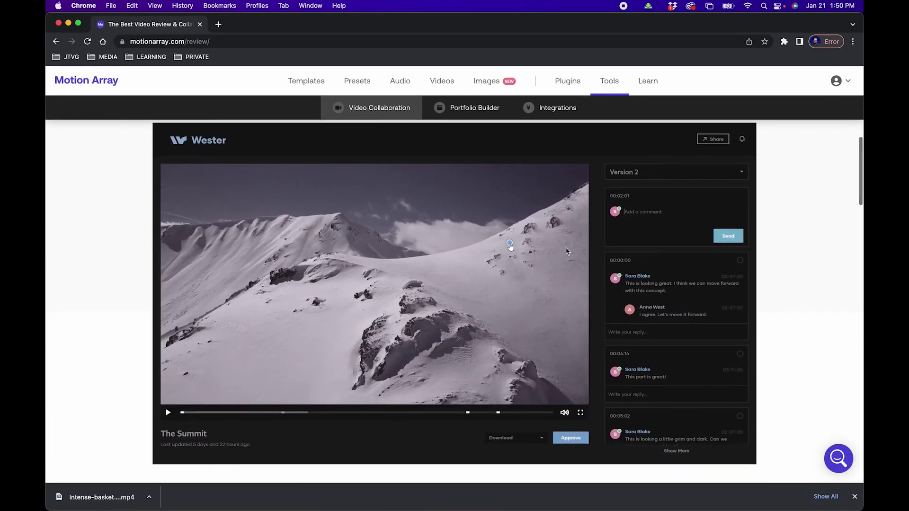
pyautogui.scroll(-3, 799, 219)
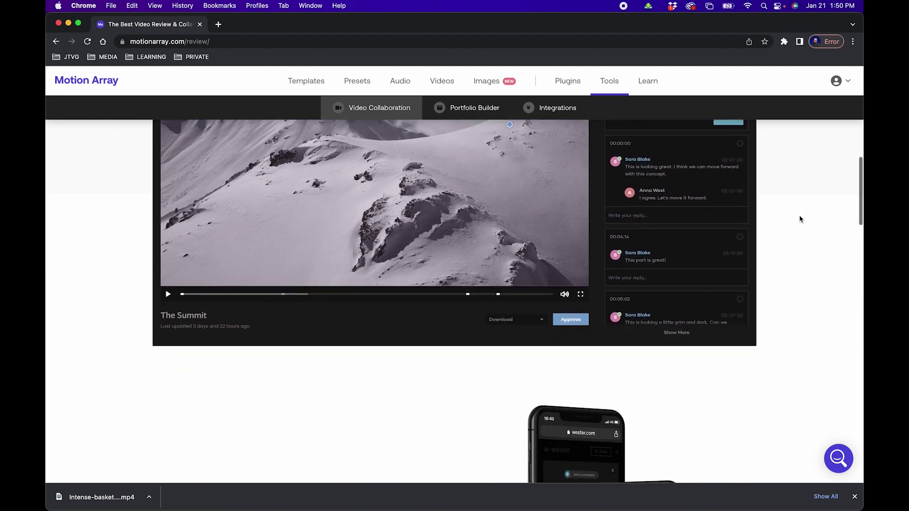
pyautogui.scroll(-3, 799, 219)
pyautogui.scroll(-3, 800, 219)
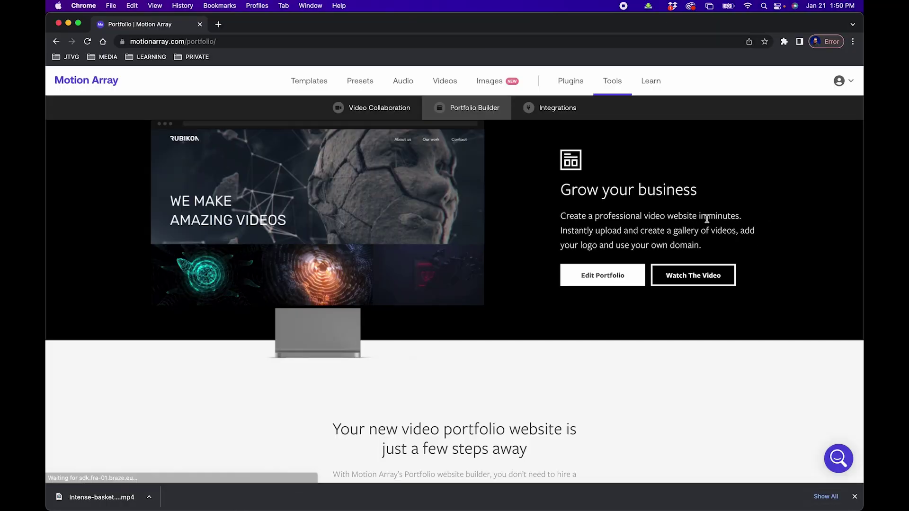
pyautogui.scroll(-1, 774, 269)
pyautogui.scroll(-3, 773, 269)
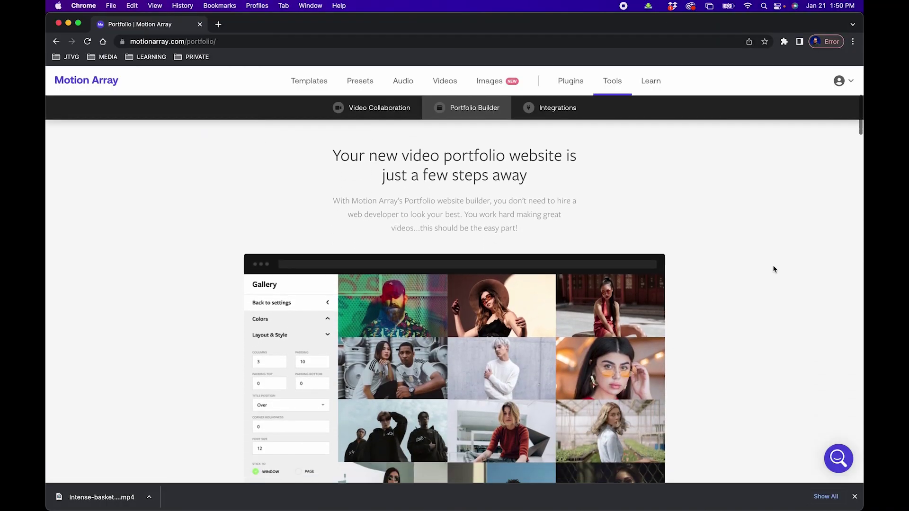
pyautogui.scroll(-3, 774, 270)
pyautogui.scroll(-1, 774, 269)
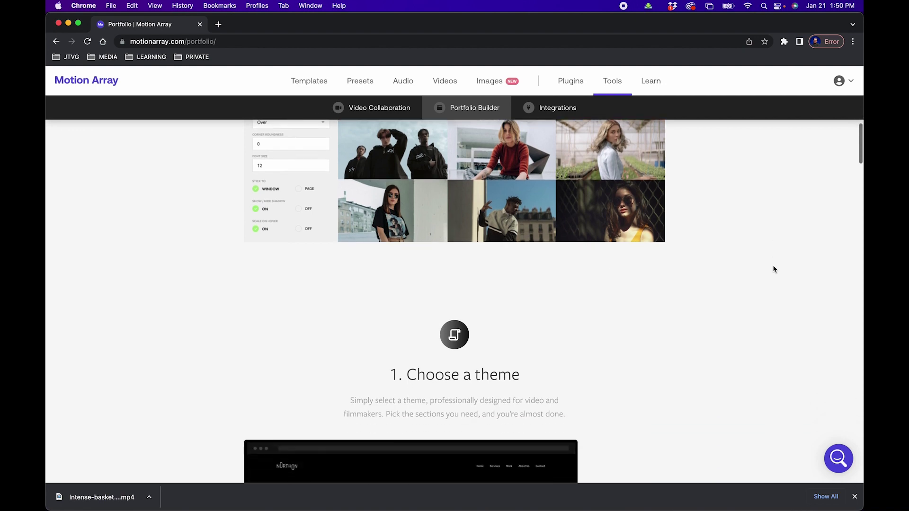
pyautogui.scroll(-3, 773, 269)
pyautogui.scroll(-5, 774, 269)
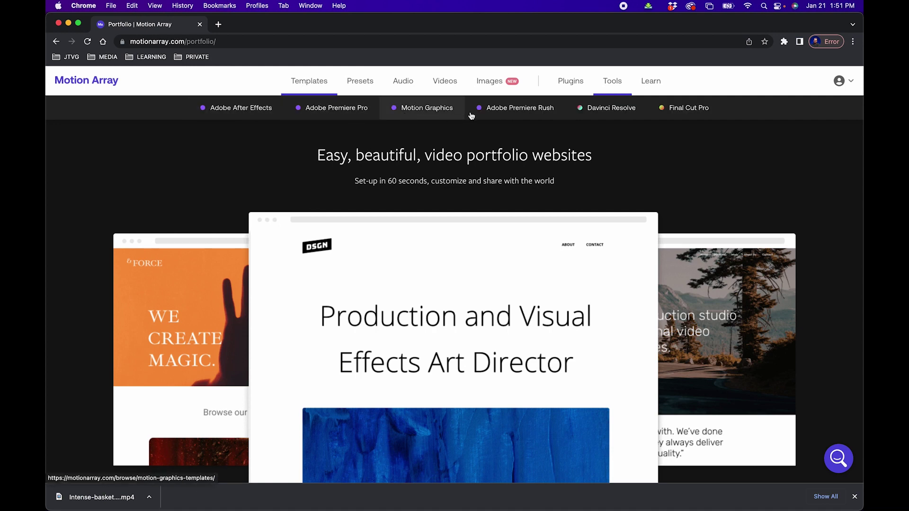
# Filter the Premiere Pro templates catalogue to Premiere CC 2020
pyautogui.click(330, 109)
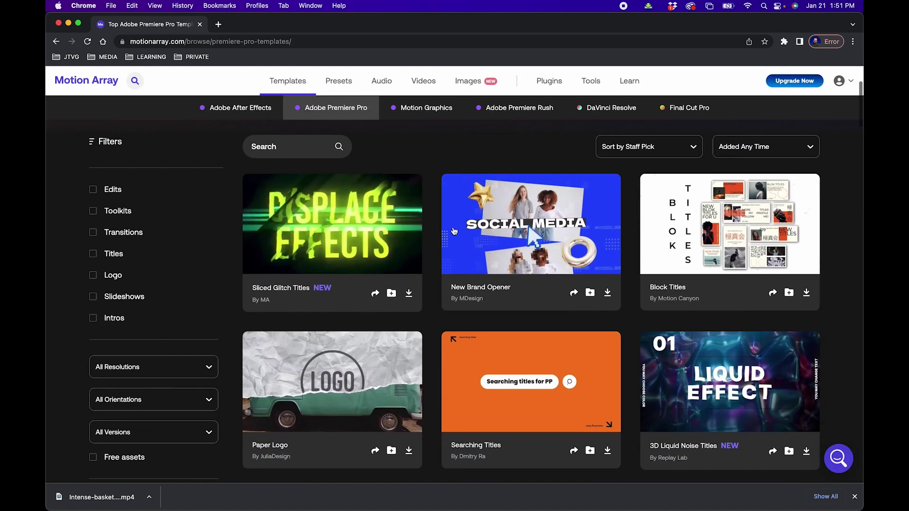
pyautogui.scroll(-1, 453, 231)
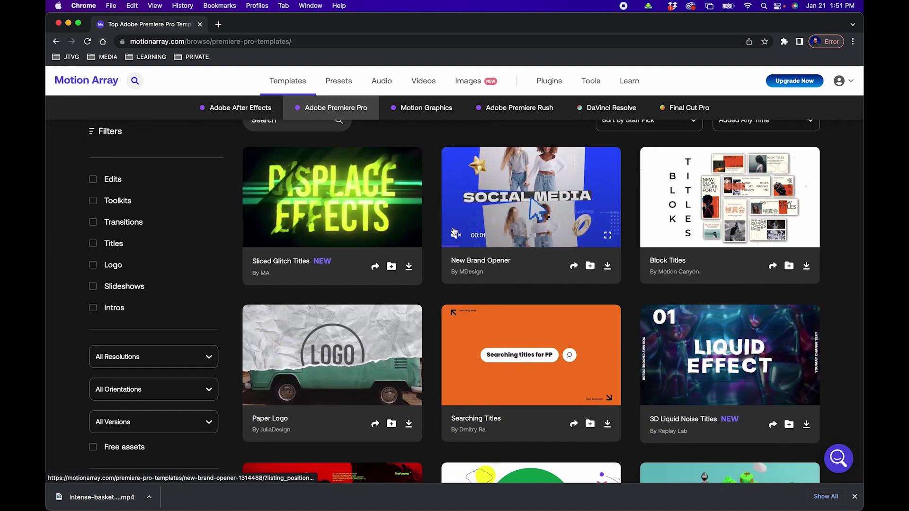
pyautogui.scroll(-5, 525, 146)
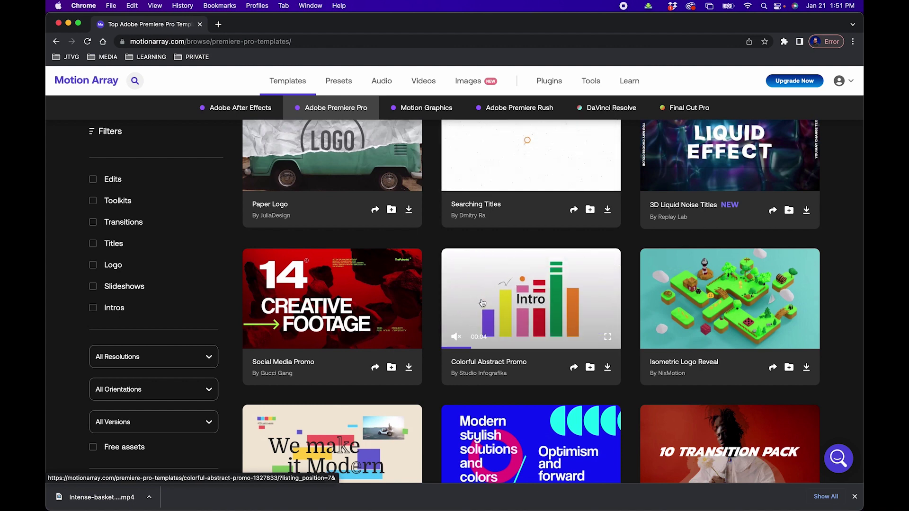
pyautogui.scroll(-4, 371, 278)
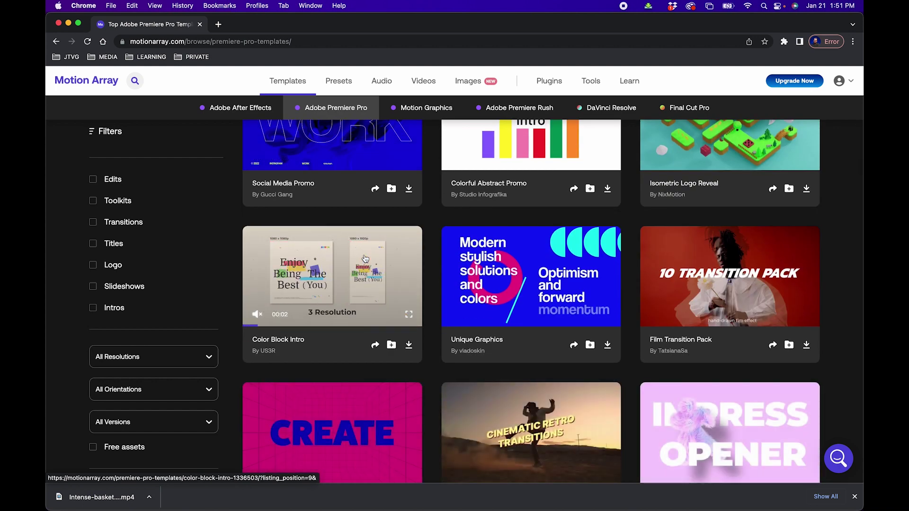
pyautogui.scroll(-3, 533, 270)
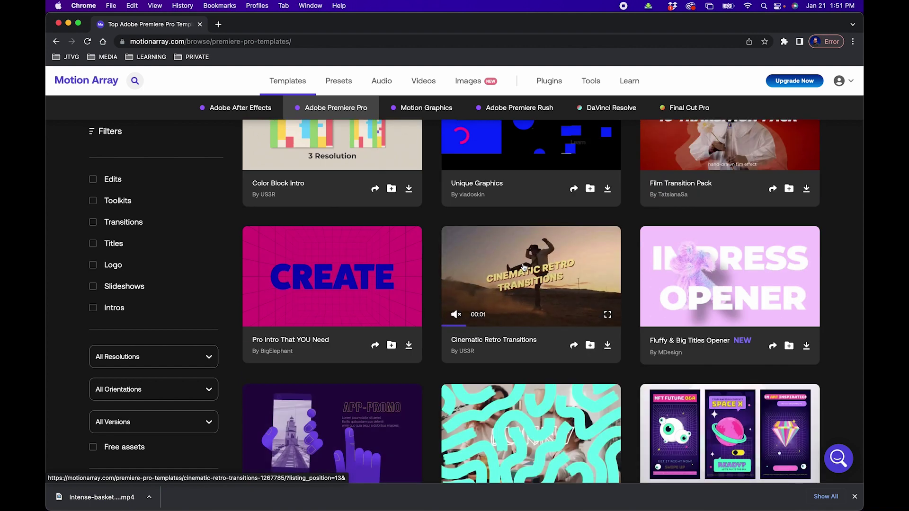
pyautogui.scroll(-1, 400, 267)
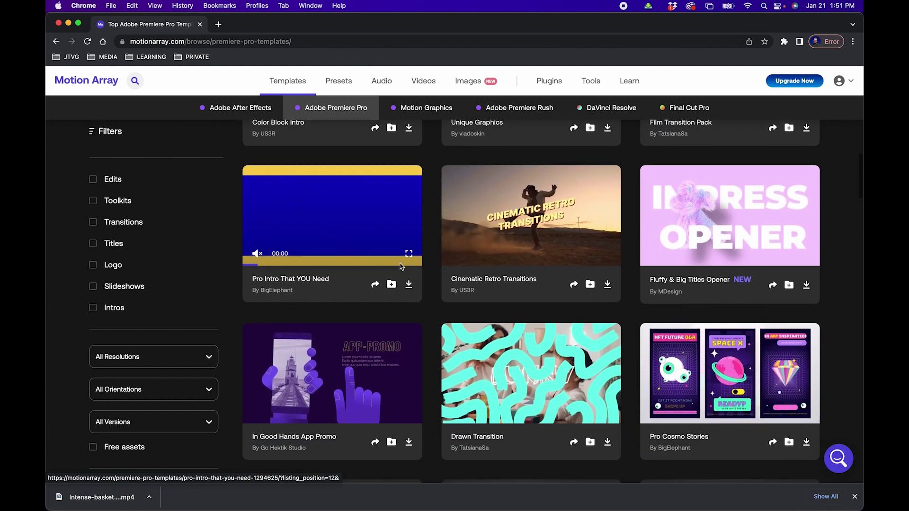
pyautogui.scroll(-1, 401, 266)
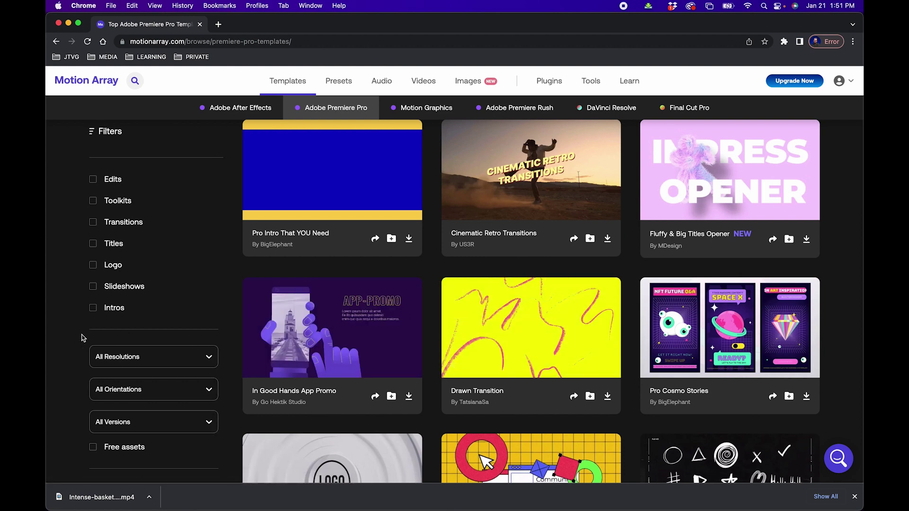
pyautogui.scroll(-1, 82, 337)
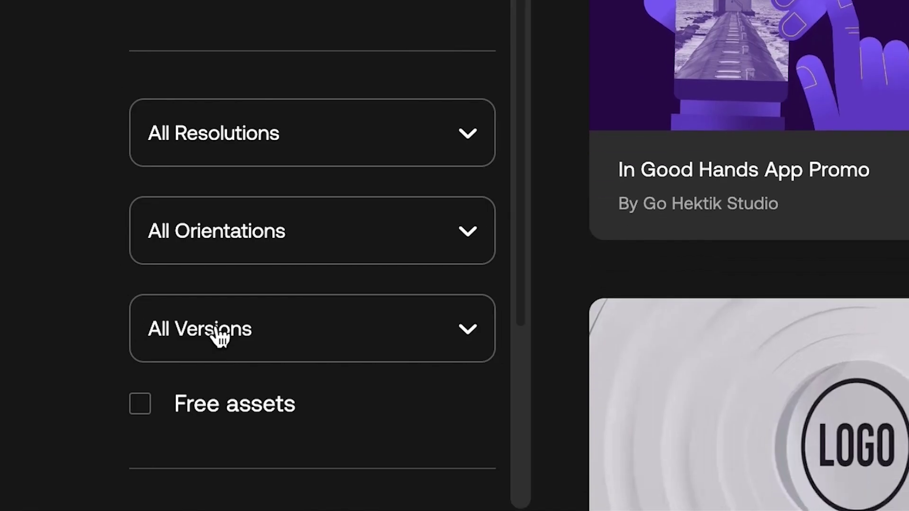
pyautogui.click(221, 338)
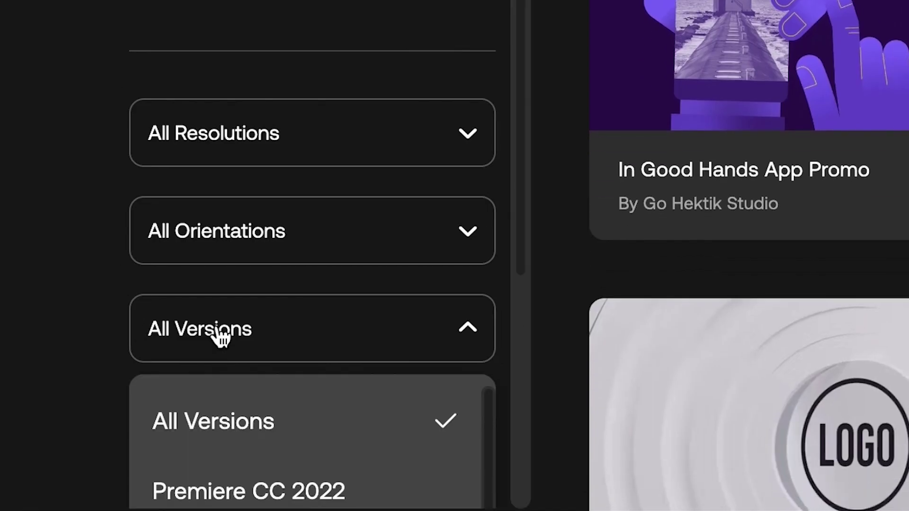
pyautogui.scroll(-2, 371, 341)
pyautogui.scroll(-3, 372, 341)
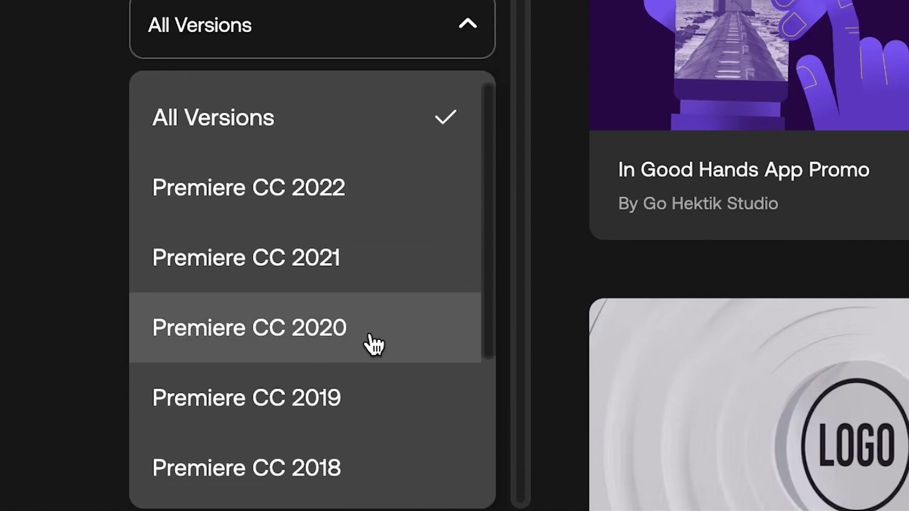
pyautogui.scroll(-3, 374, 344)
pyautogui.scroll(2, 367, 342)
pyautogui.scroll(1, 367, 342)
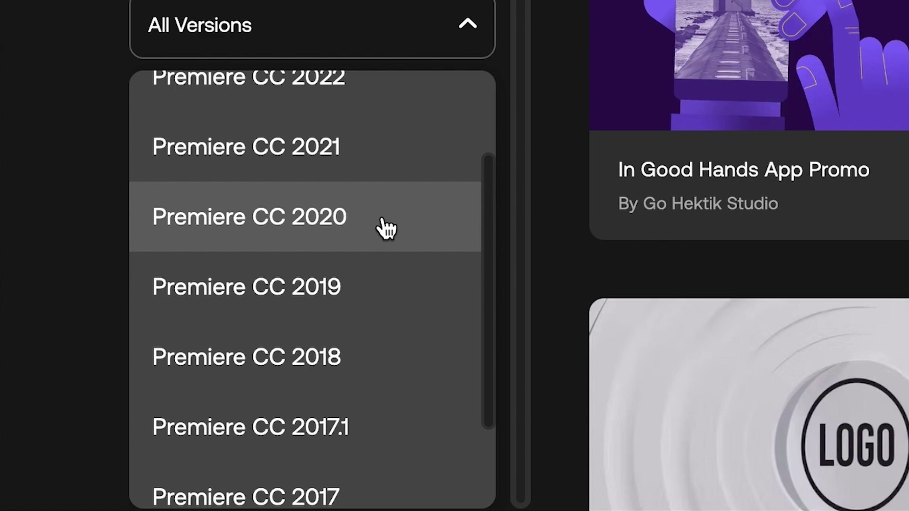
pyautogui.scroll(2, 387, 224)
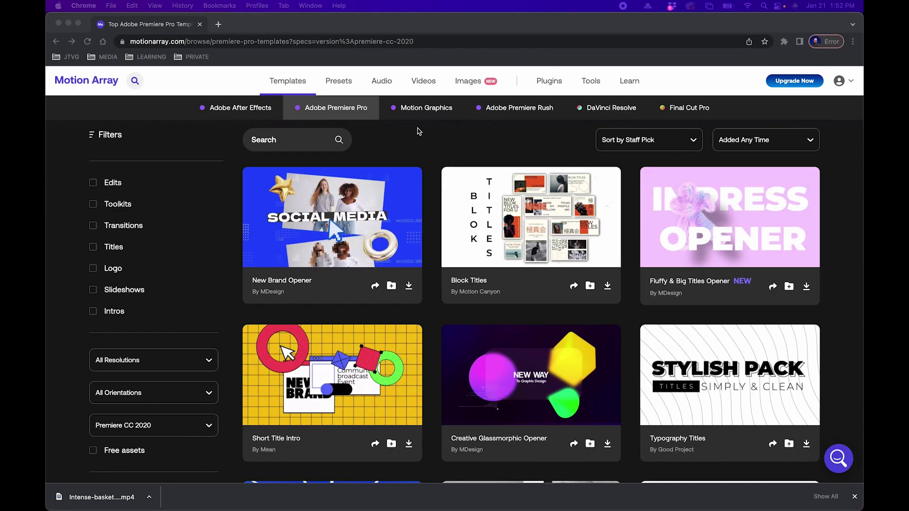
# Browse Premiere Pro presets filtered to Color, then to LUTs only
pyautogui.click(336, 83)
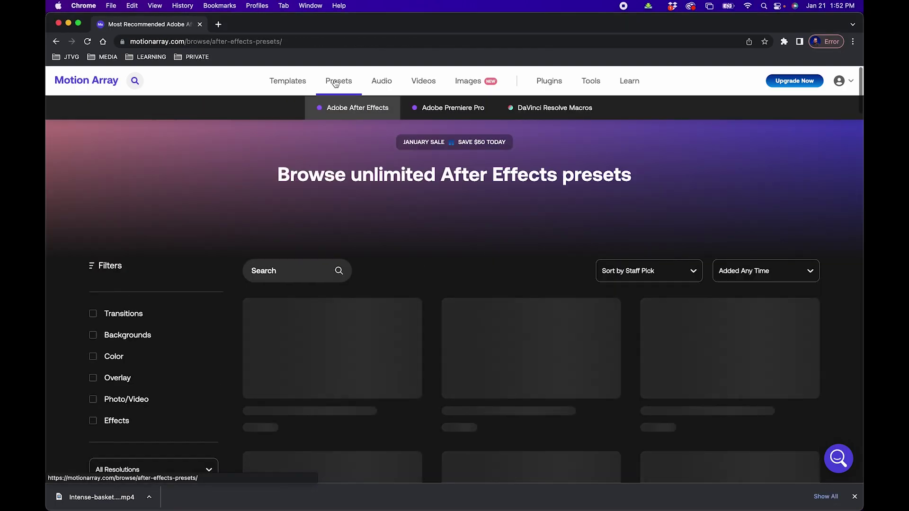
pyautogui.click(440, 114)
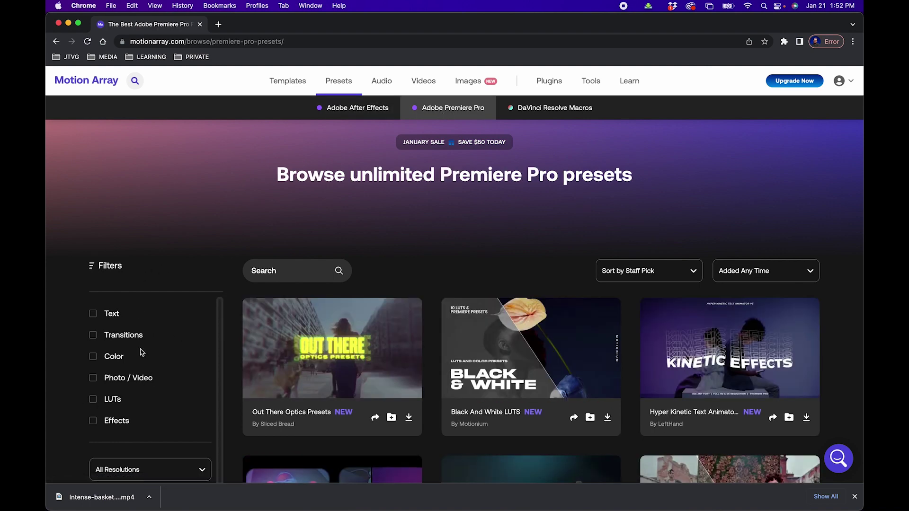
pyautogui.click(108, 361)
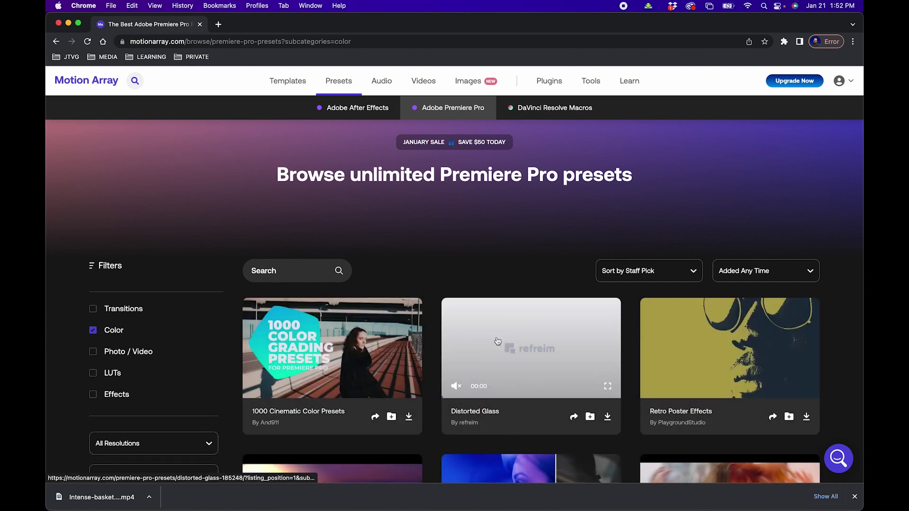
pyautogui.scroll(-5, 498, 342)
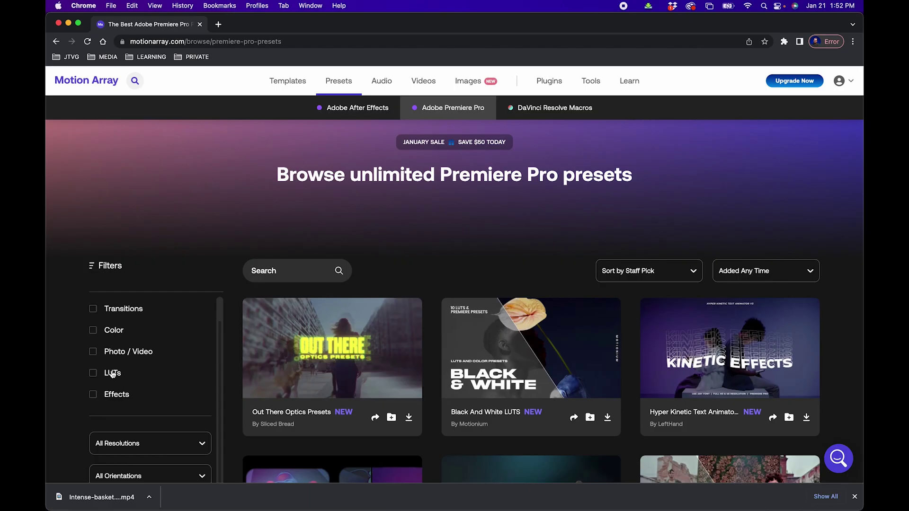
pyautogui.click(111, 373)
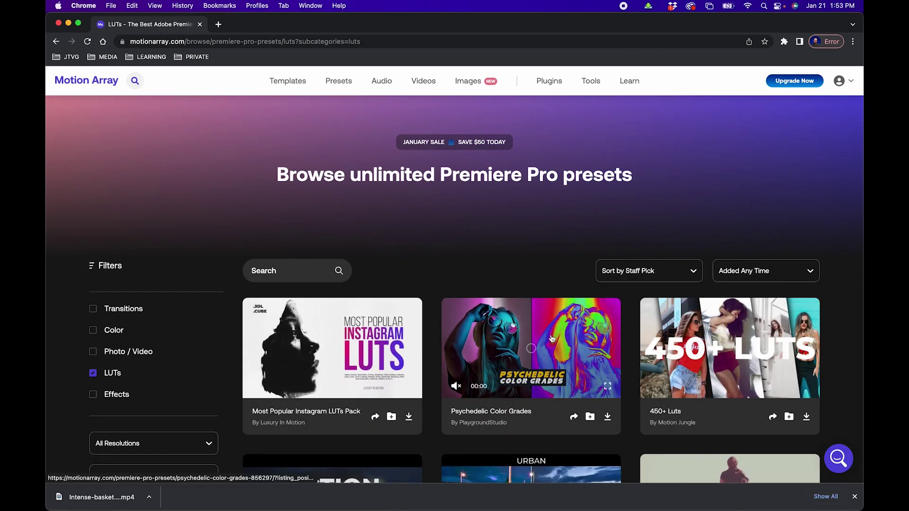
pyautogui.scroll(-2, 551, 339)
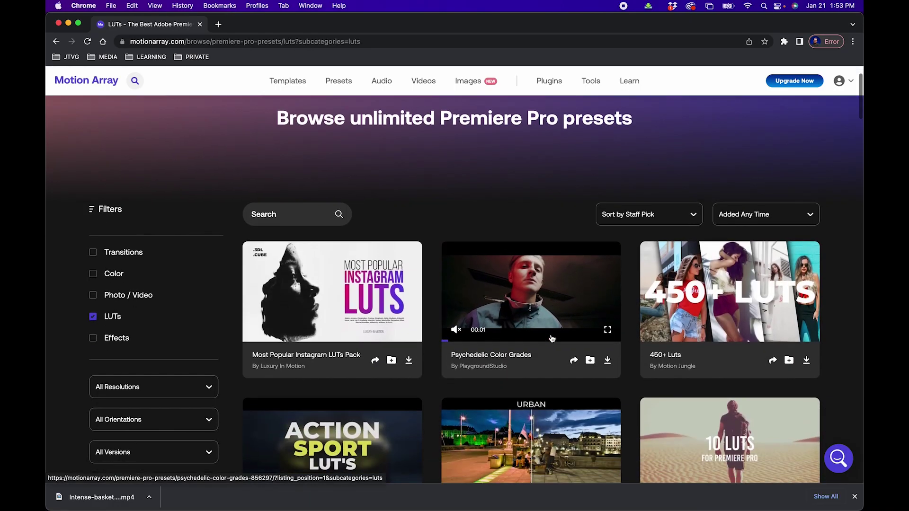
pyautogui.scroll(-5, 552, 339)
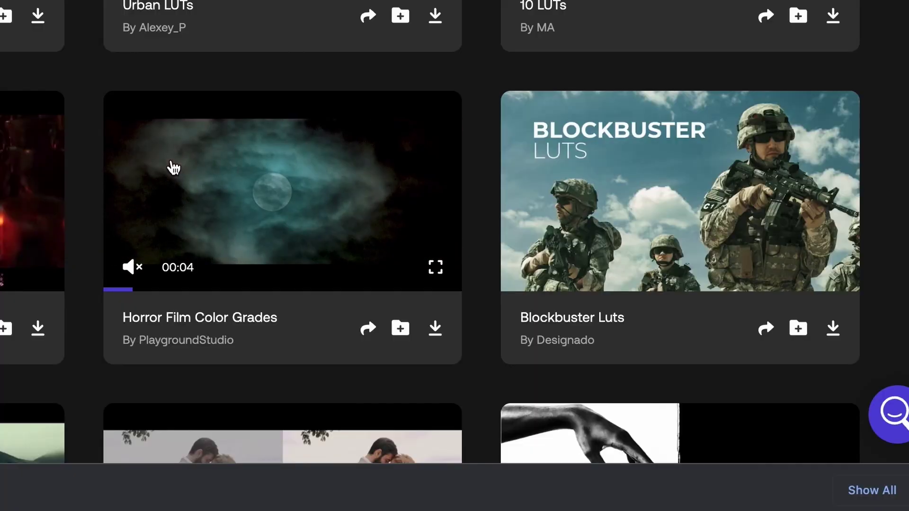
pyautogui.scroll(-3, 618, 170)
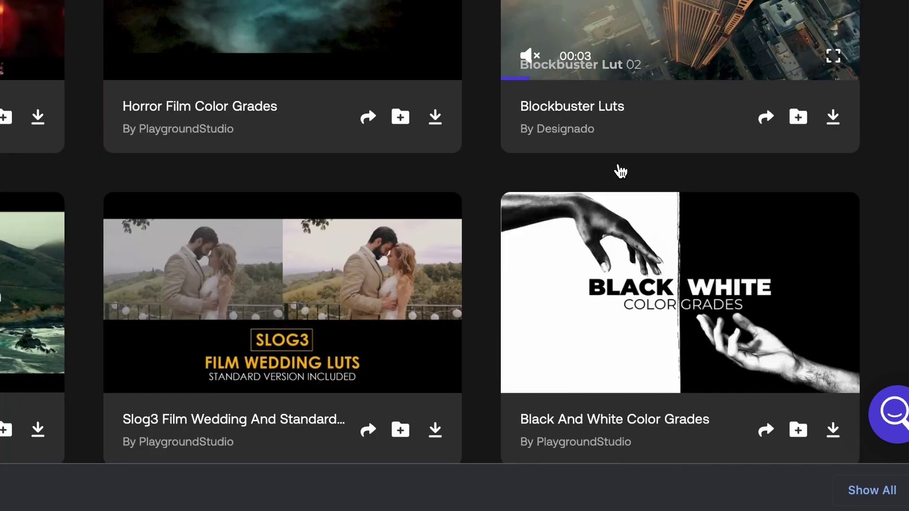
pyautogui.scroll(-3, 617, 170)
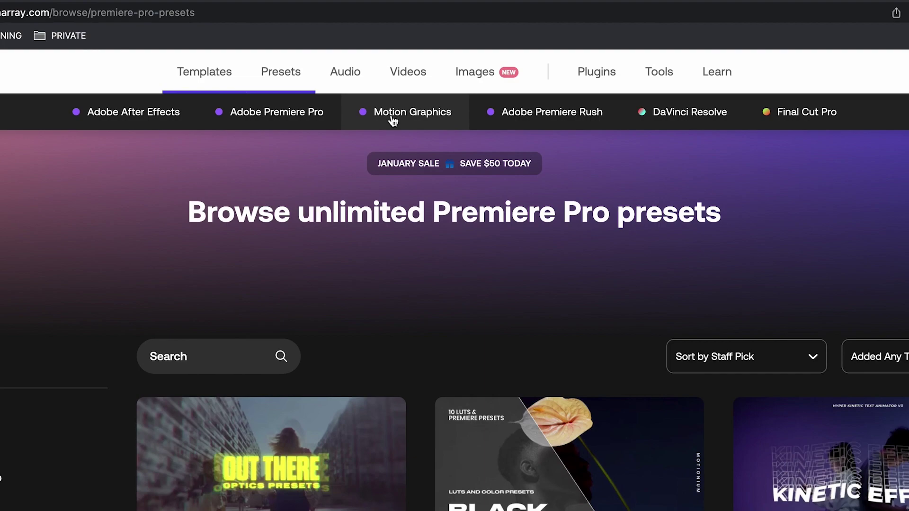
pyautogui.moveTo(381, 82)
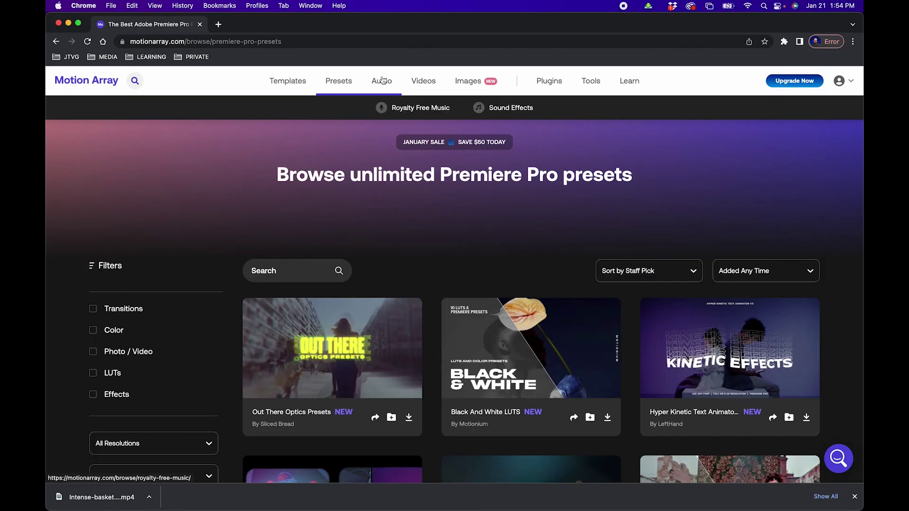
# Filter royalty-free music to Metal and Peaceful and preview the Starry Night track
pyautogui.click(424, 113)
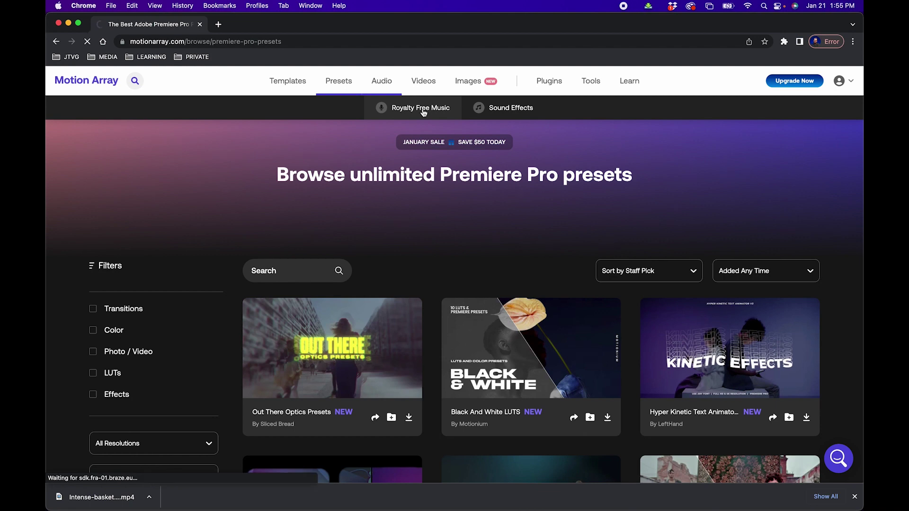
pyautogui.scroll(-2, 62, 319)
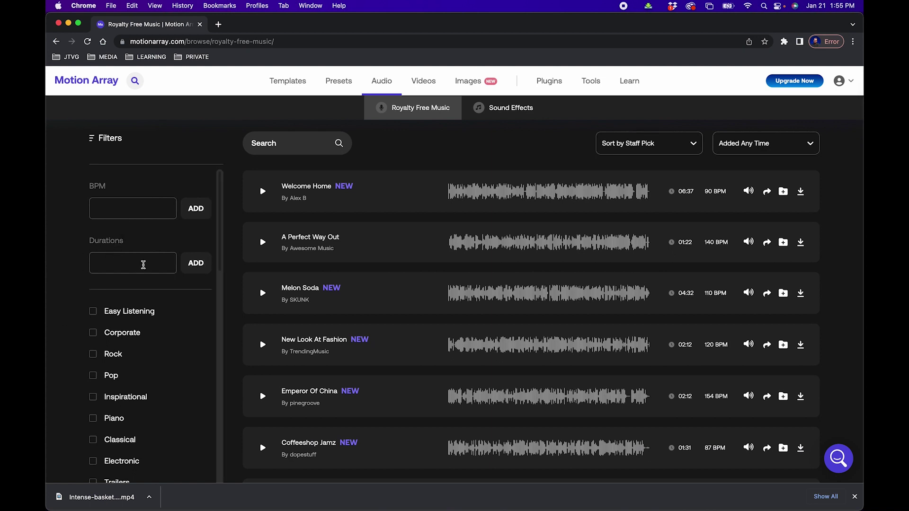
pyautogui.scroll(-2, 69, 286)
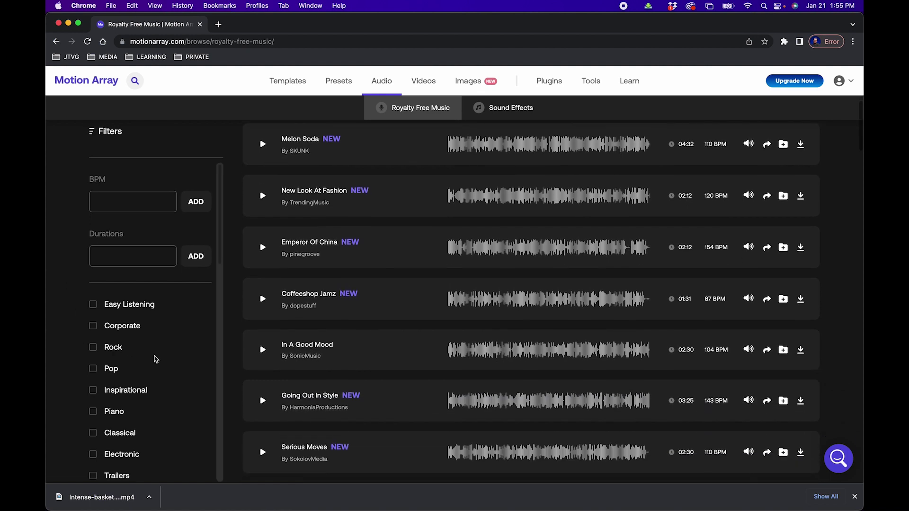
pyautogui.scroll(-3, 120, 348)
pyautogui.scroll(1, 154, 360)
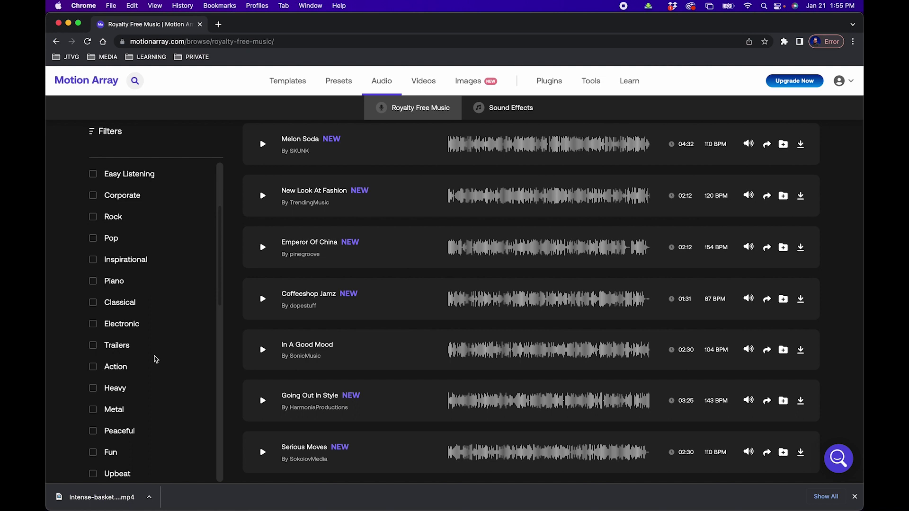
pyautogui.scroll(-2, 139, 324)
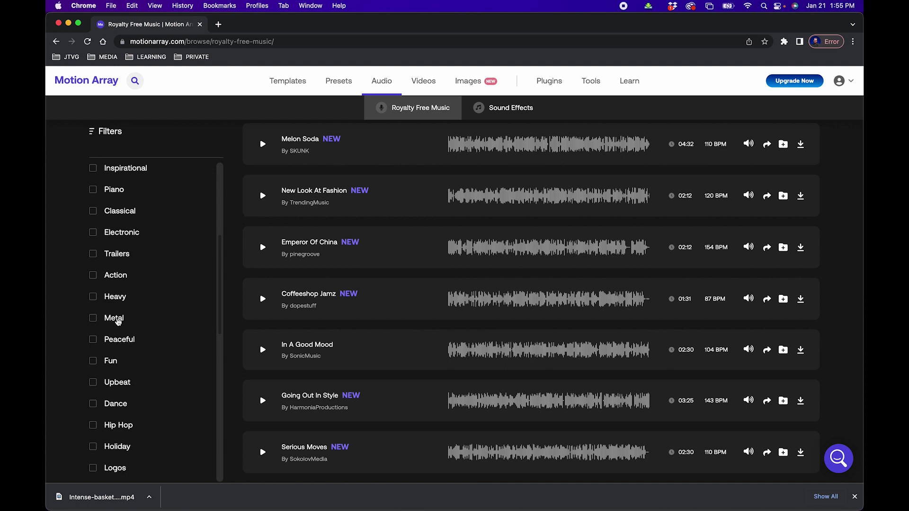
pyautogui.click(93, 318)
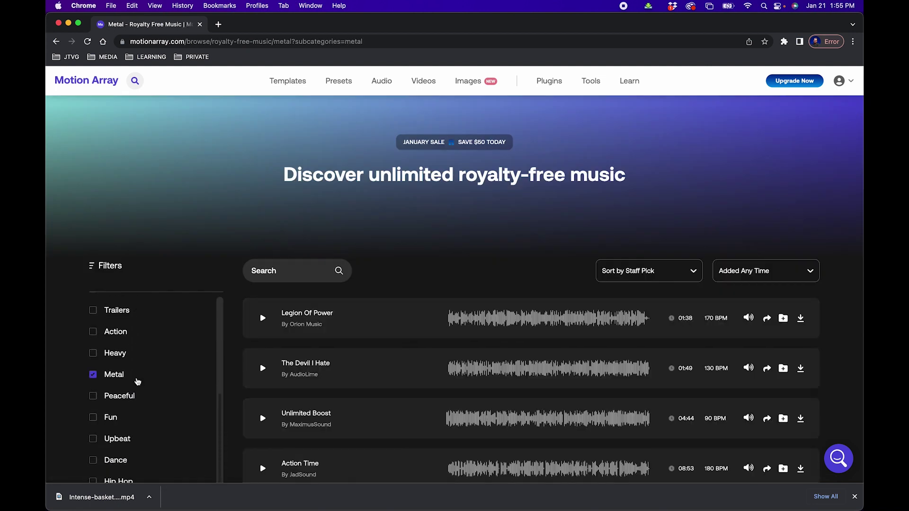
pyautogui.click(93, 396)
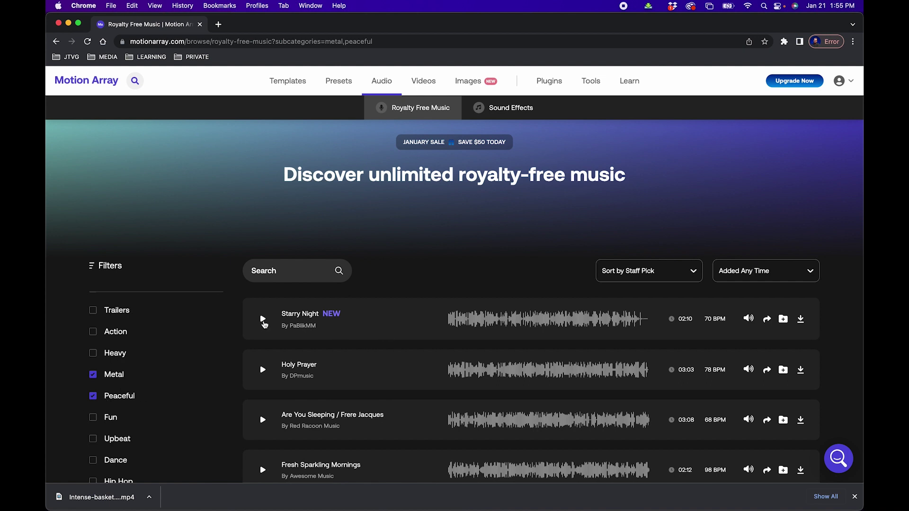
pyautogui.click(261, 320)
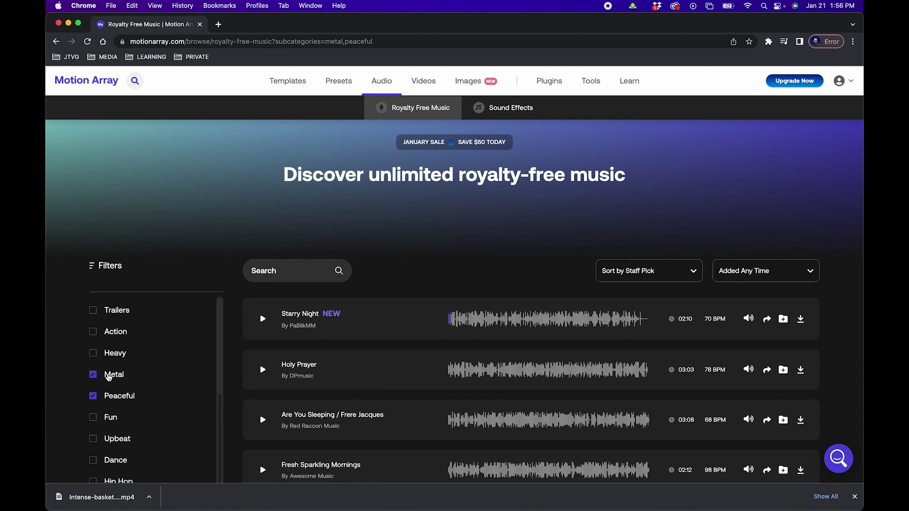
pyautogui.click(520, 118)
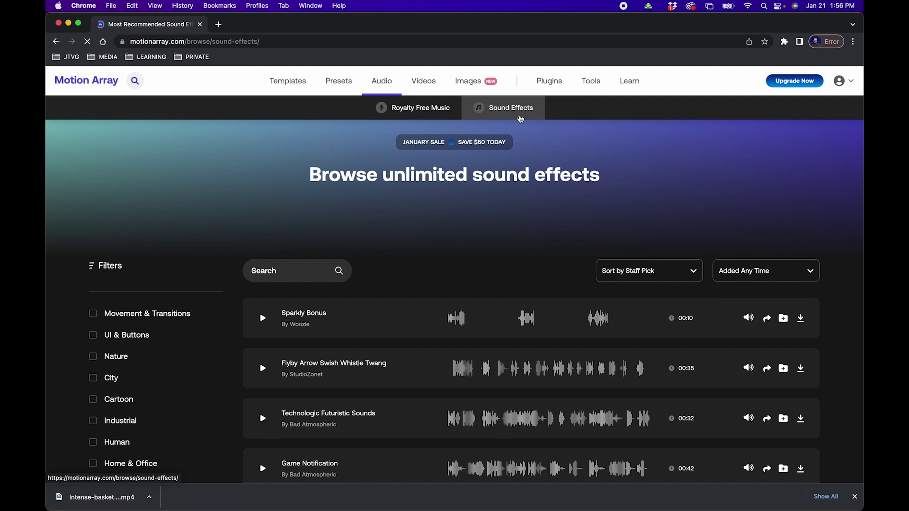
pyautogui.scroll(-2, 71, 388)
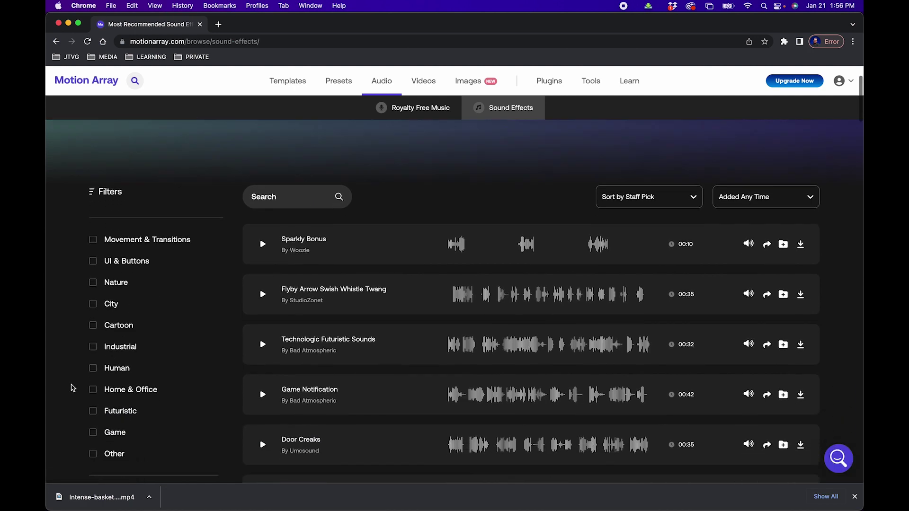
pyautogui.scroll(-1, 71, 387)
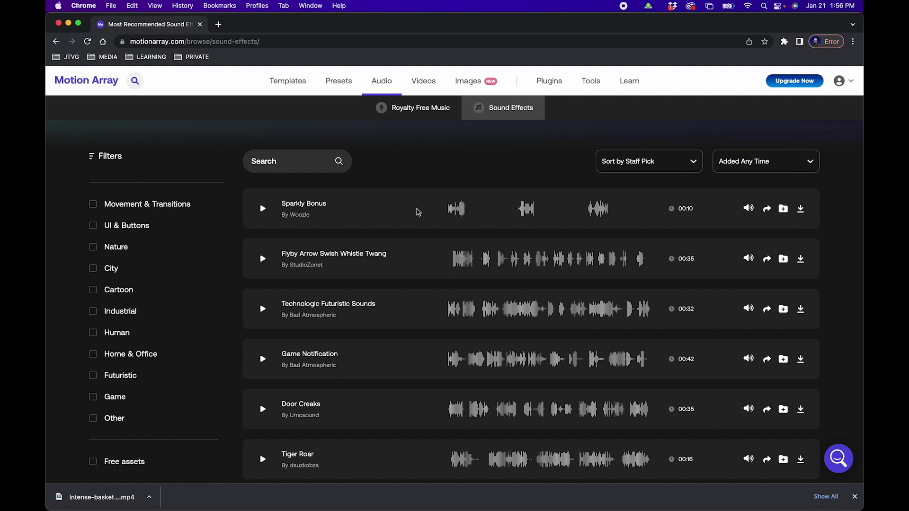
# Preview the Sparkly Bonus sound effect
pyautogui.click(262, 209)
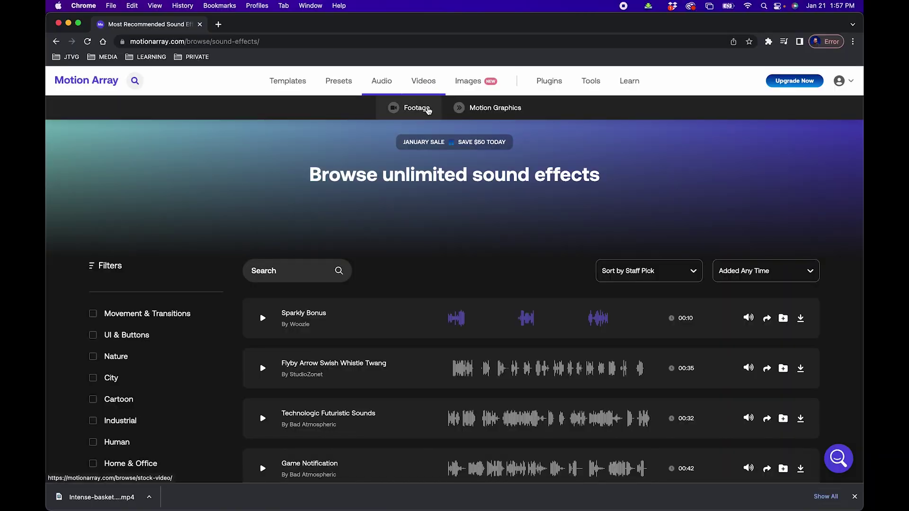
# Sort the stock video footage library with newest clips first
pyautogui.click(428, 110)
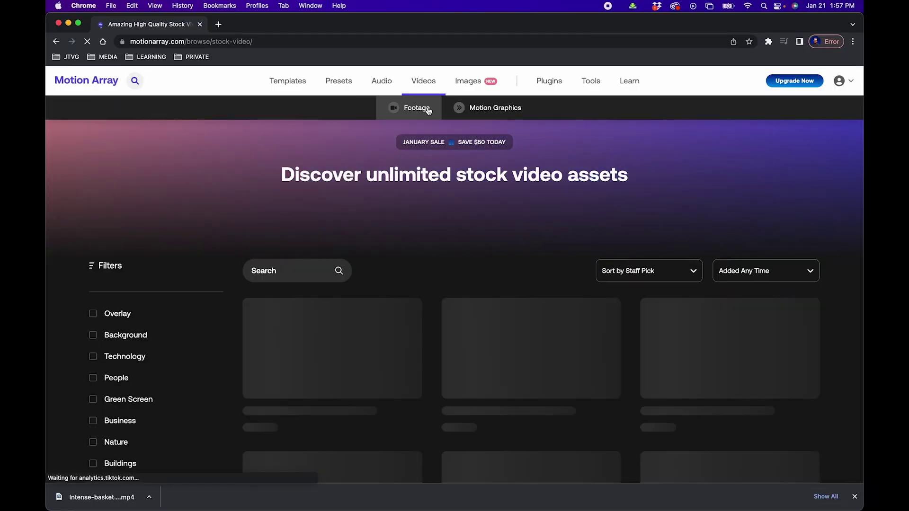
pyautogui.scroll(-3, 168, 356)
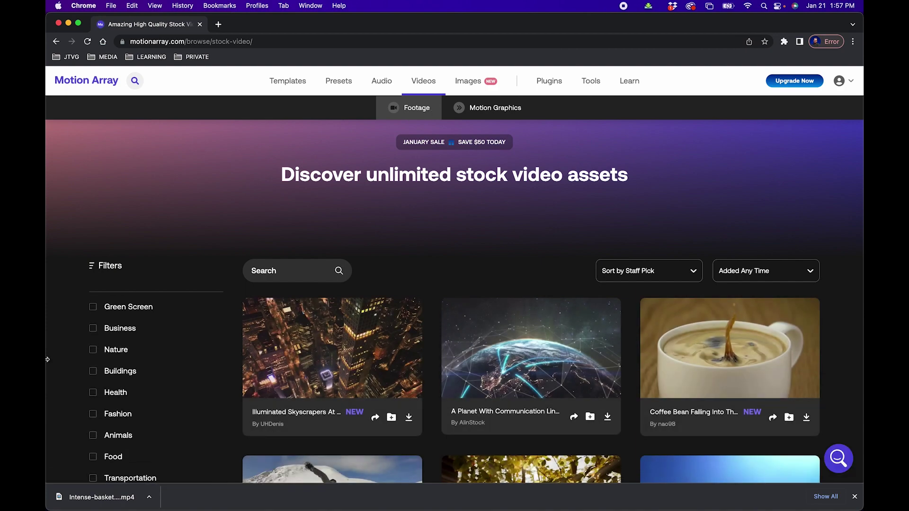
pyautogui.scroll(-5, 92, 320)
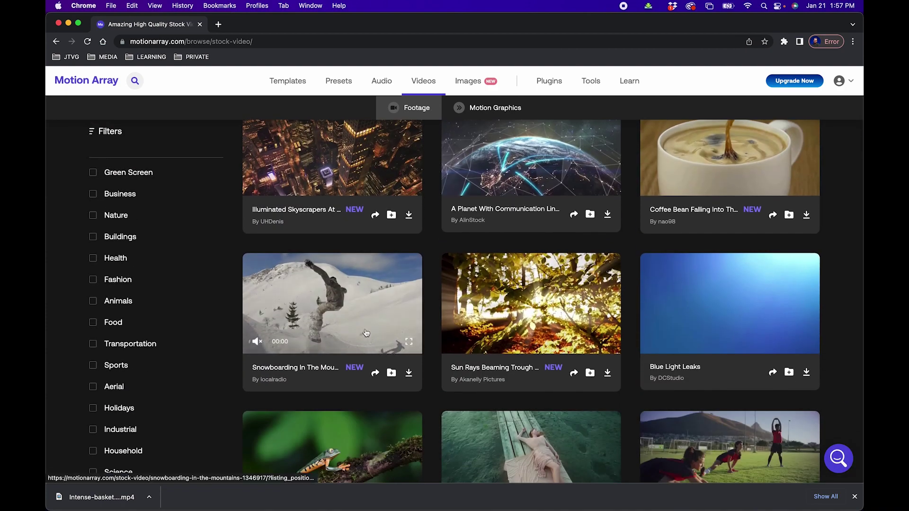
pyautogui.scroll(5, 467, 282)
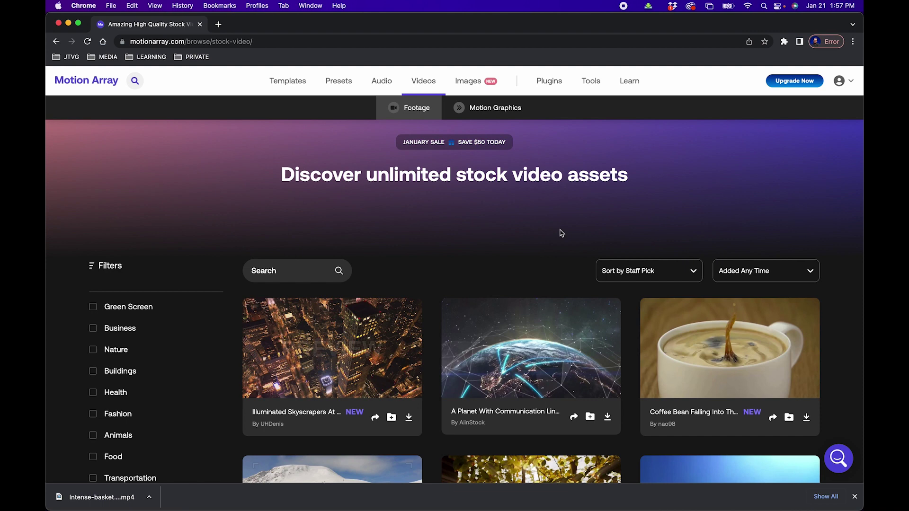
pyautogui.click(642, 272)
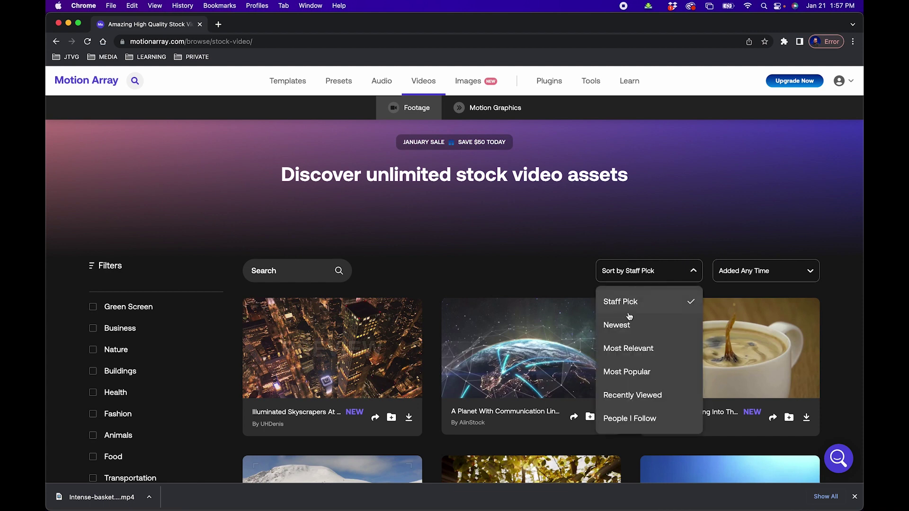
pyautogui.click(640, 328)
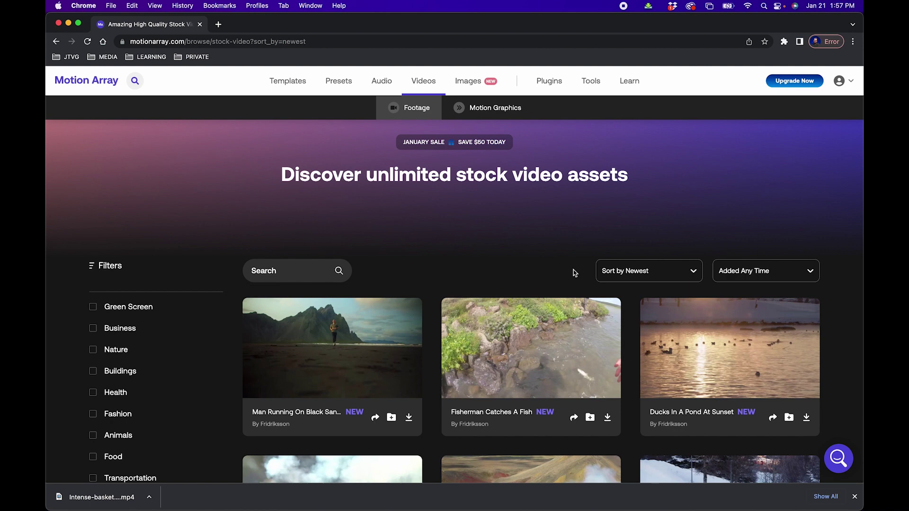
pyautogui.scroll(-3, 522, 352)
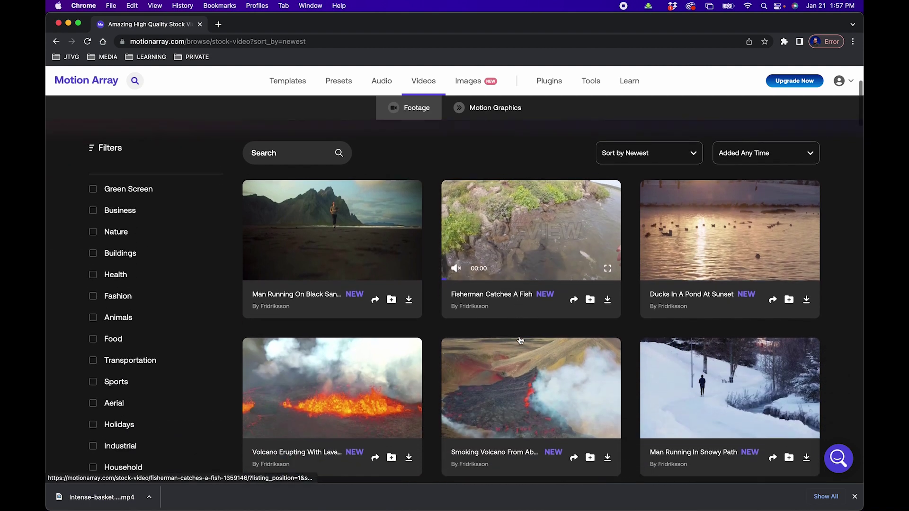
pyautogui.scroll(-4, 522, 351)
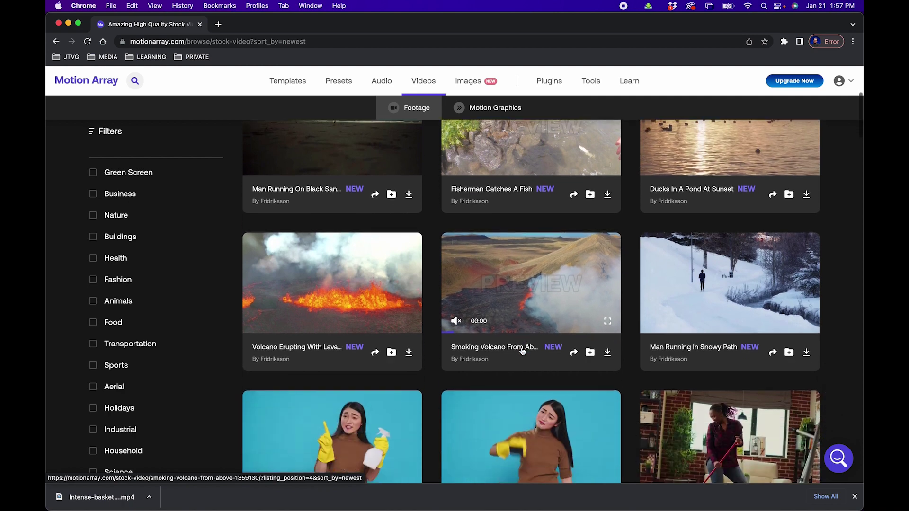
pyautogui.scroll(-5, 135, 318)
pyautogui.scroll(-3, 134, 318)
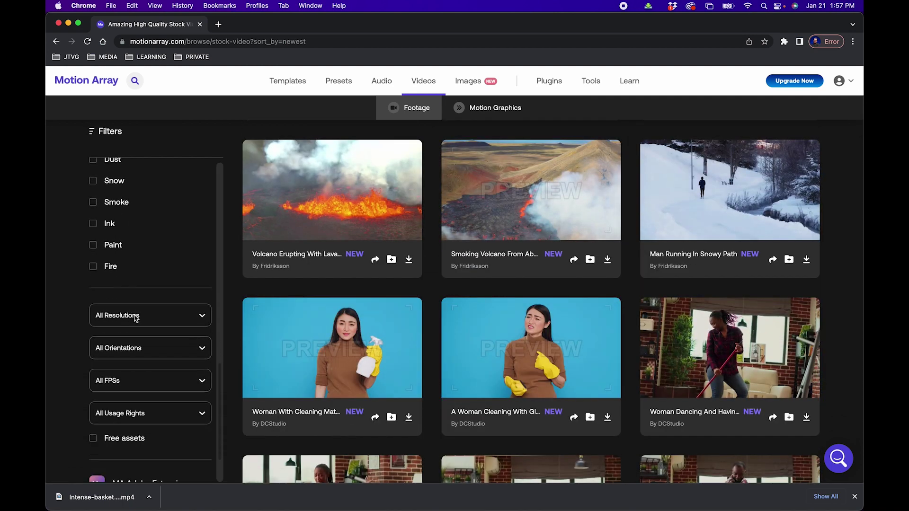
pyautogui.scroll(-1, 135, 318)
# Check the resolution and orientation filters, then show only 29.97 FPS footage
pyautogui.click(130, 287)
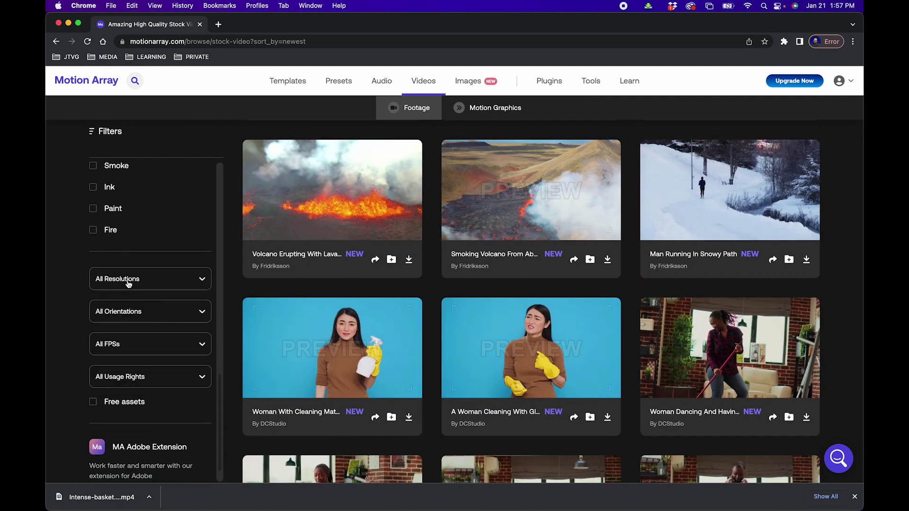
pyautogui.click(129, 314)
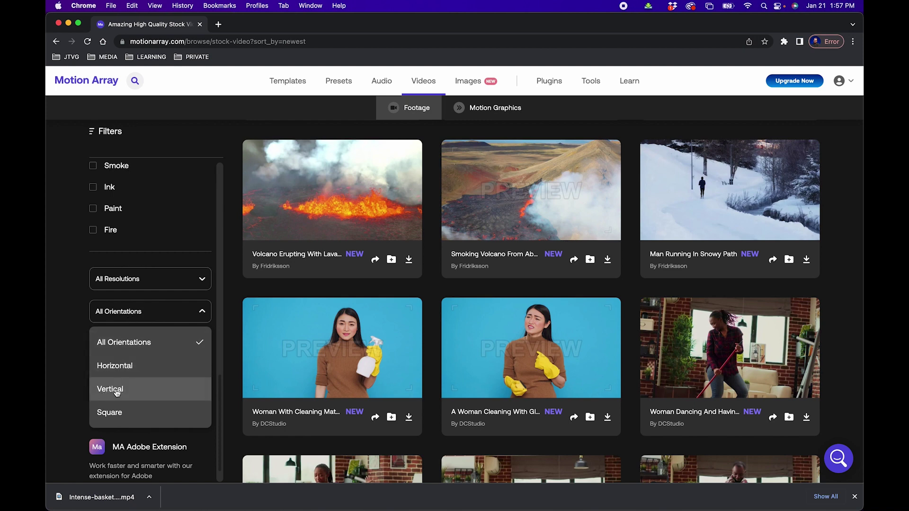
pyautogui.click(81, 366)
pyautogui.click(142, 343)
pyautogui.scroll(-2, 169, 414)
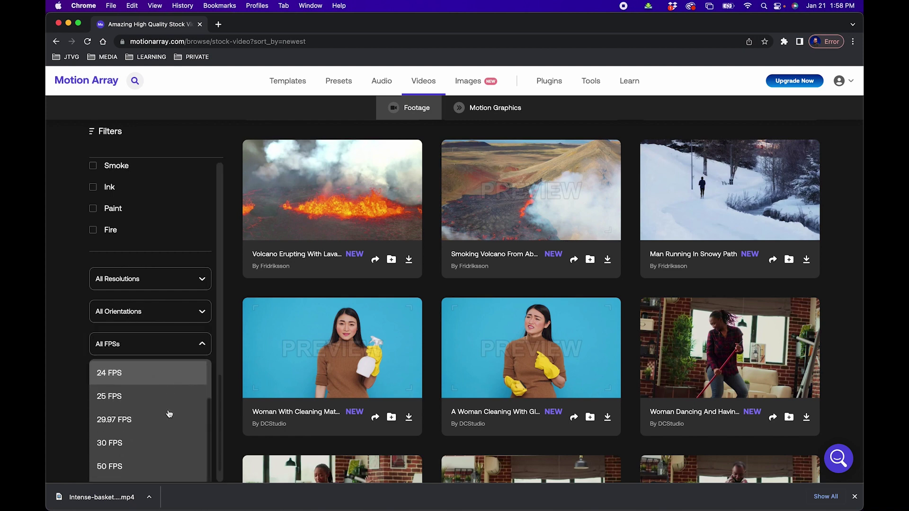
pyautogui.click(168, 416)
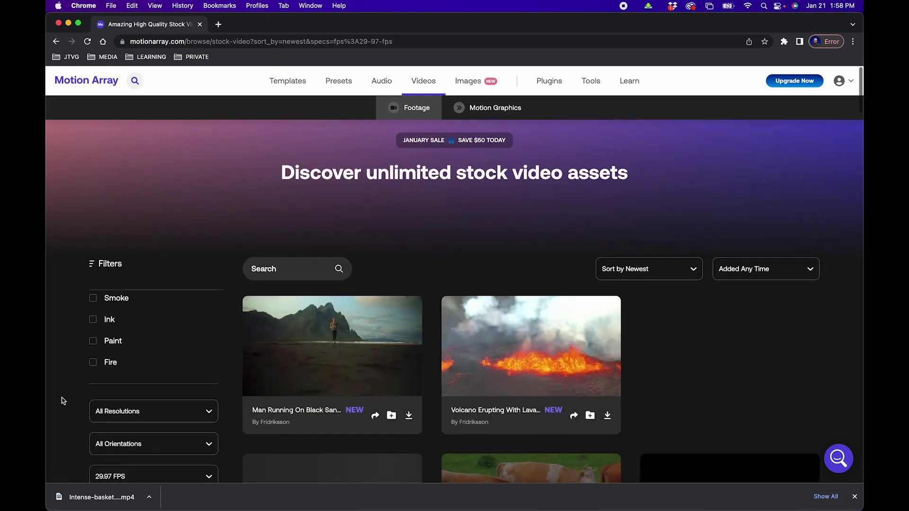
pyautogui.scroll(-3, 62, 400)
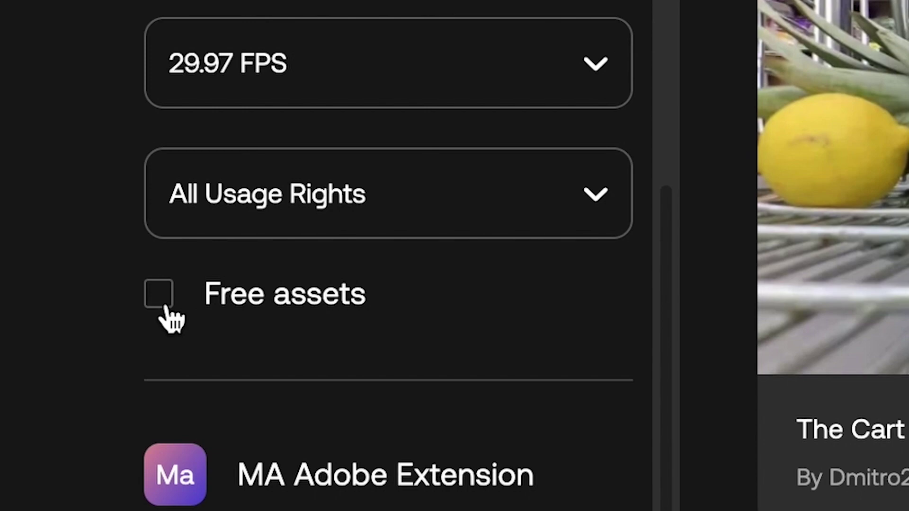
pyautogui.click(162, 301)
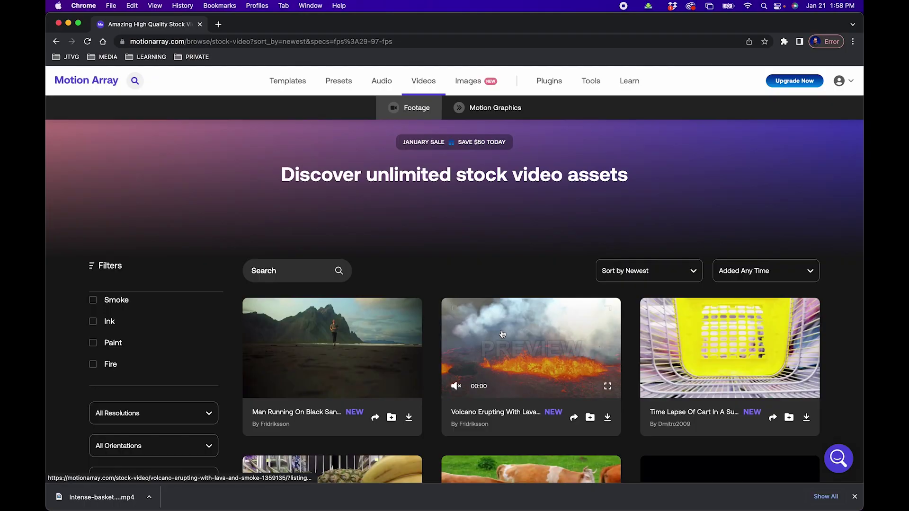
pyautogui.click(501, 334)
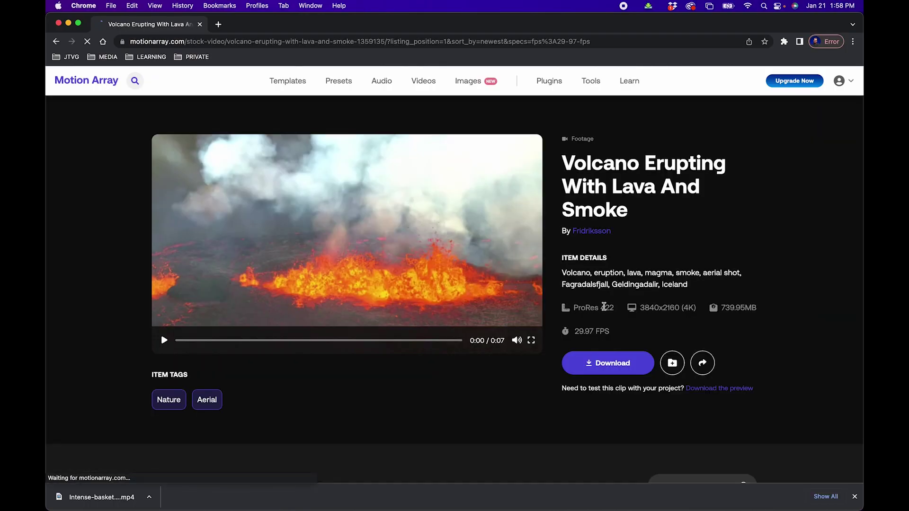
# Highlight the volcano clip's ProRes 422 format detail
pyautogui.moveTo(576, 311); pyautogui.dragTo(617, 311)
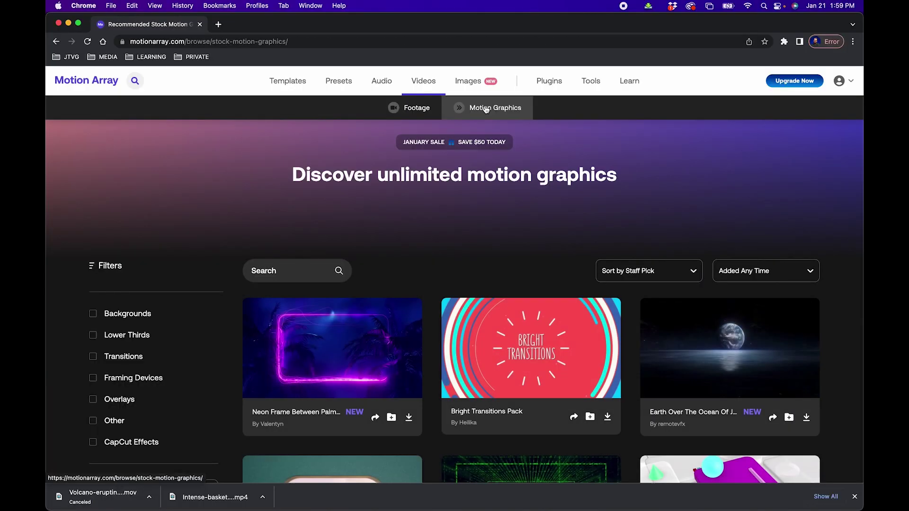
# Filter motion graphics to Lower Thirds, then switch to Backgrounds
pyautogui.click(124, 338)
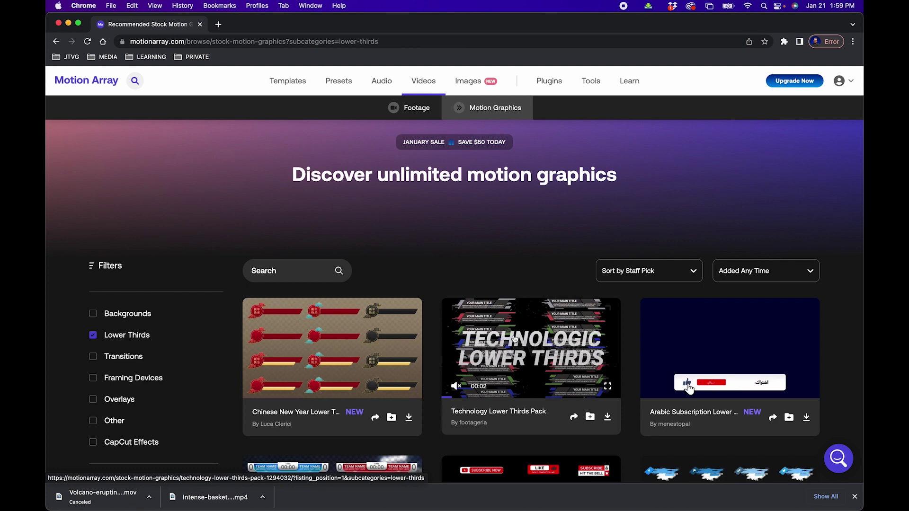
pyautogui.scroll(-3, 516, 338)
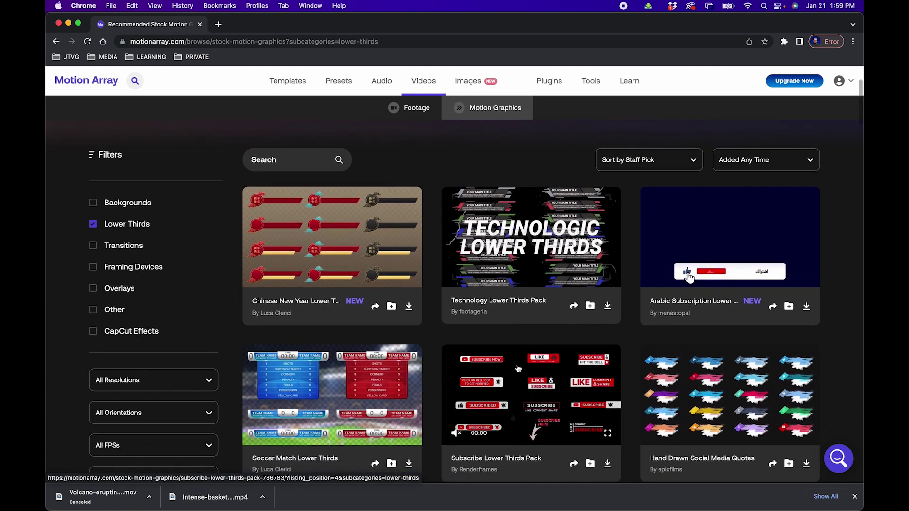
pyautogui.scroll(-5, 518, 367)
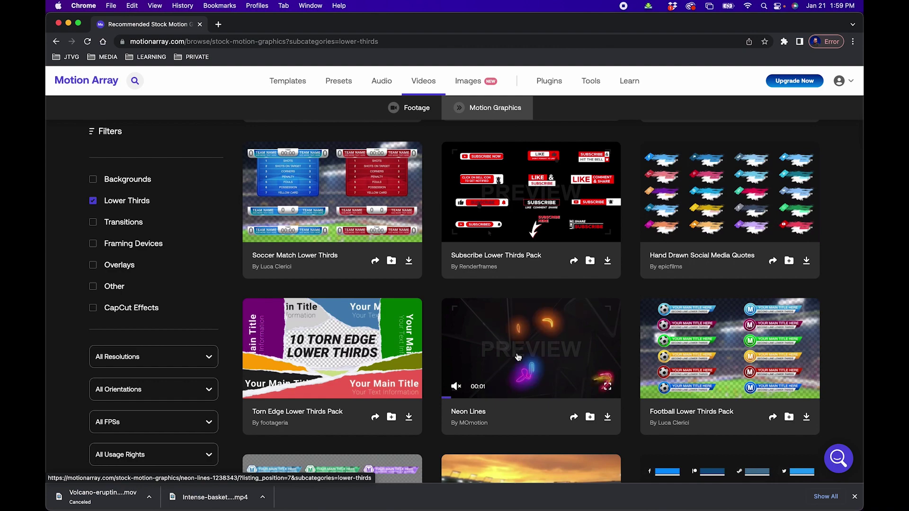
pyautogui.scroll(-4, 517, 357)
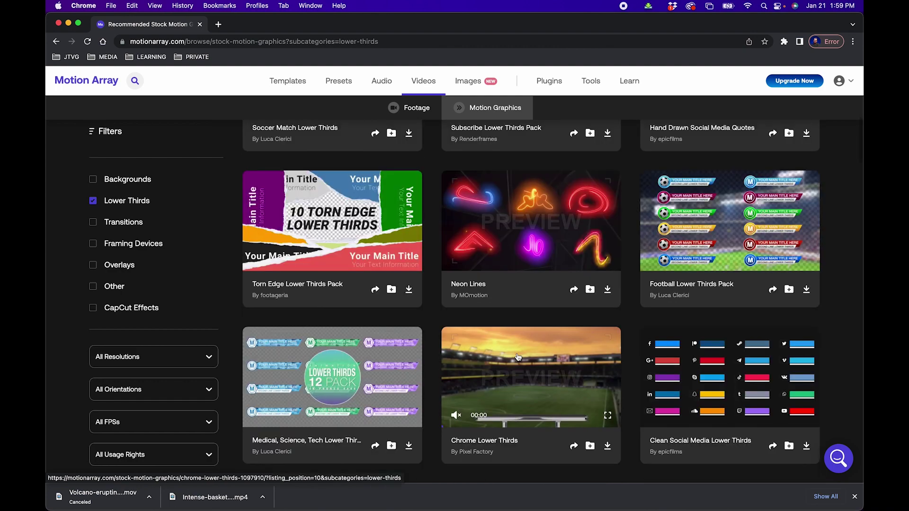
pyautogui.scroll(12, 517, 357)
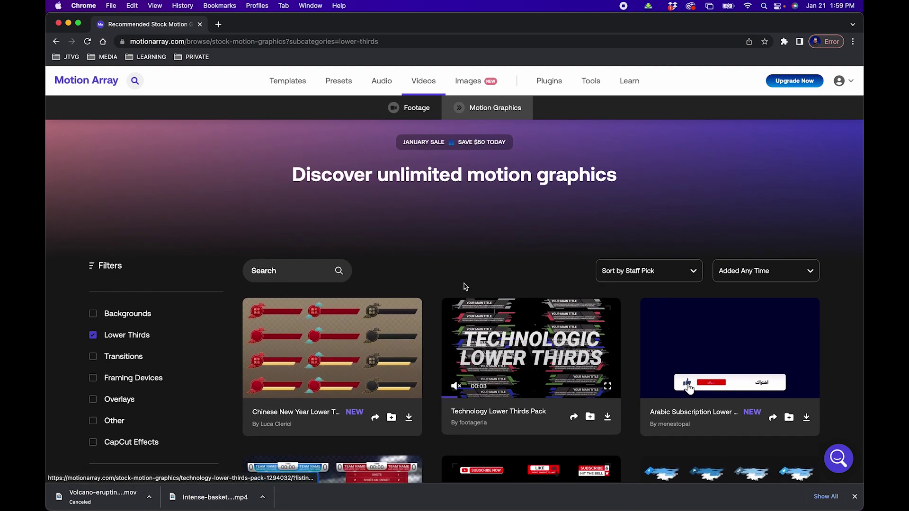
pyautogui.click(93, 314)
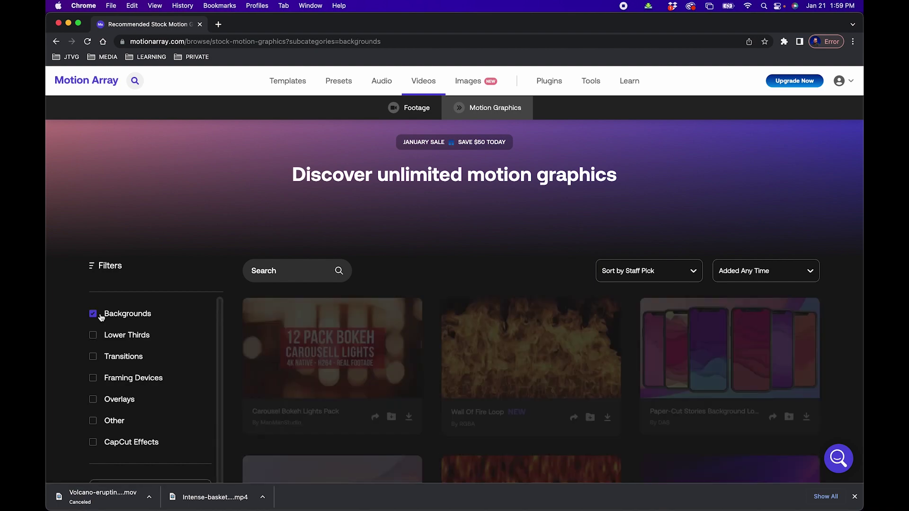
pyautogui.scroll(-3, 515, 327)
pyautogui.scroll(-2, 515, 327)
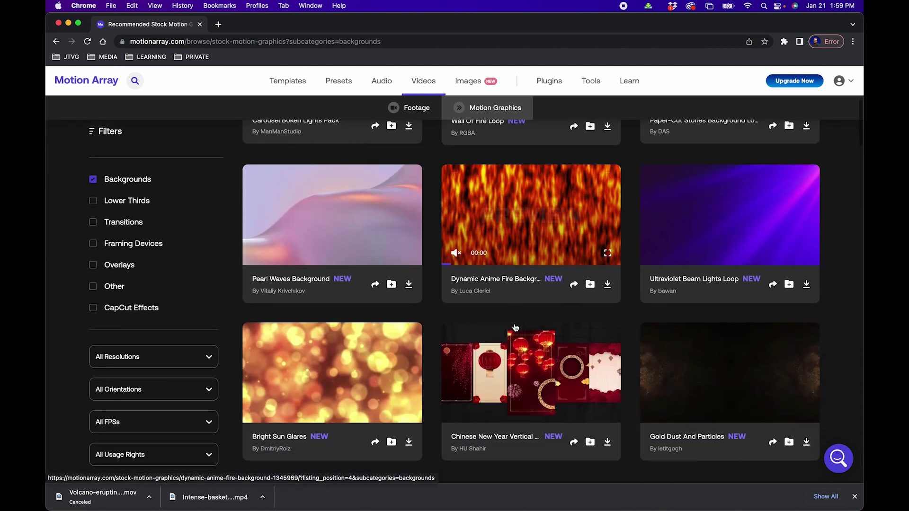
pyautogui.scroll(-2, 516, 327)
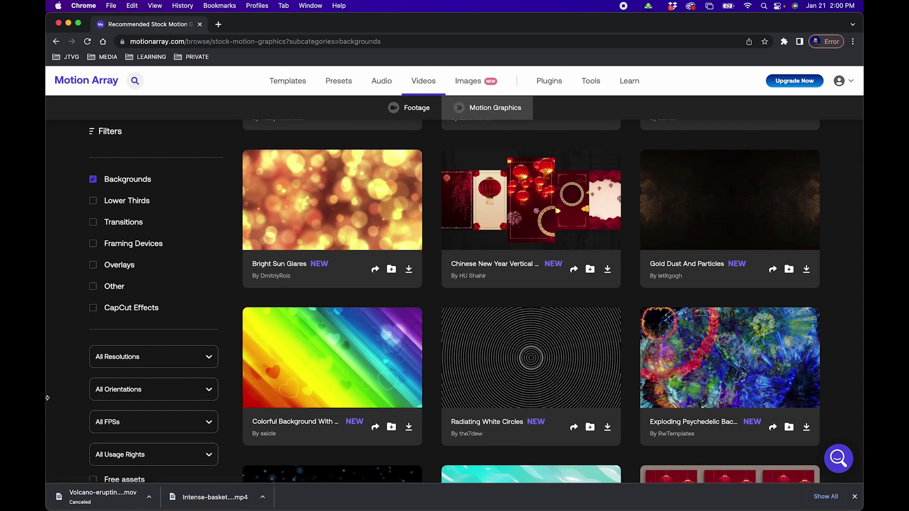
pyautogui.scroll(-2, 70, 396)
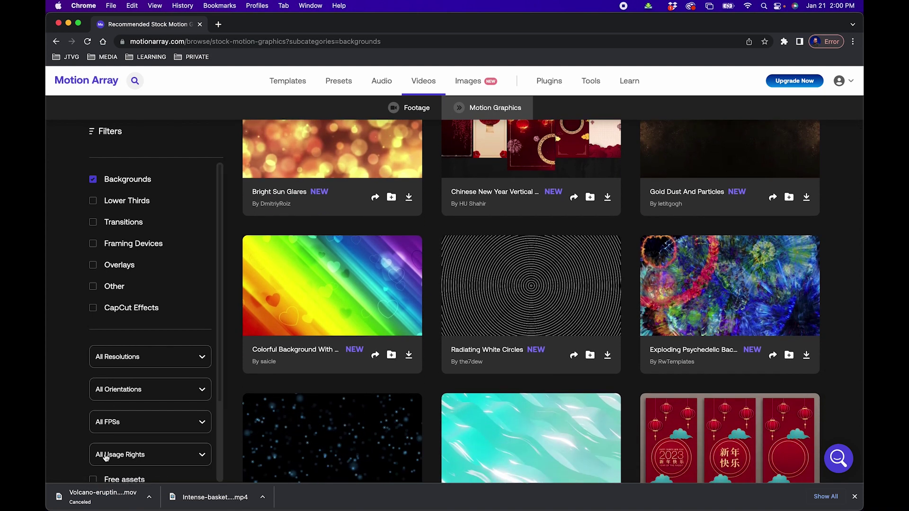
pyautogui.scroll(-3, 76, 432)
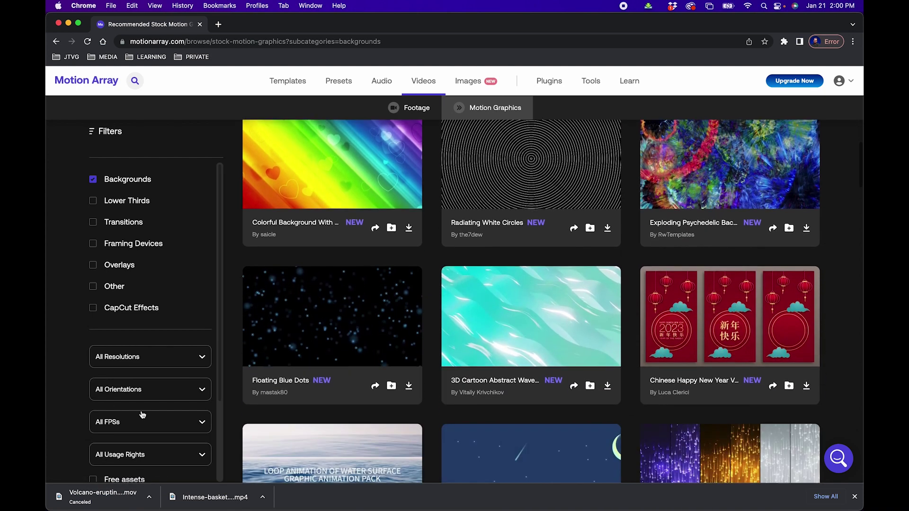
pyautogui.scroll(-1, 68, 430)
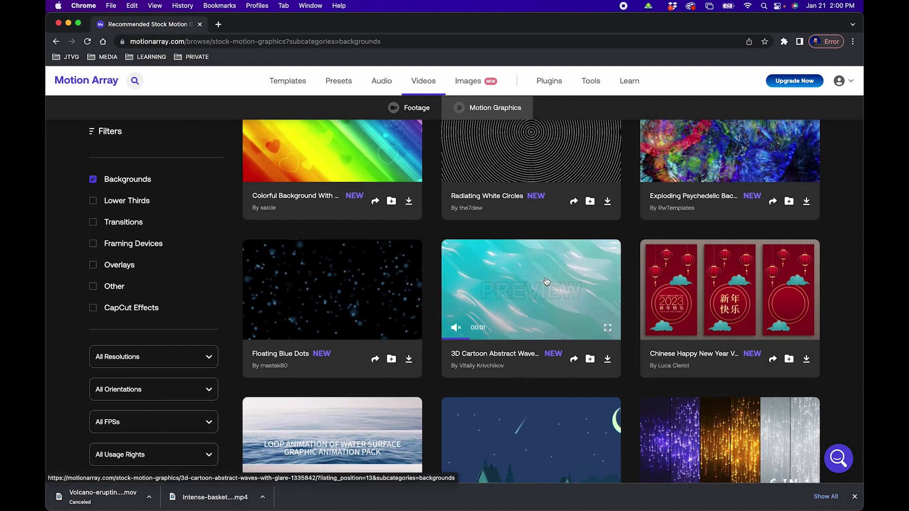
pyautogui.scroll(-3, 515, 296)
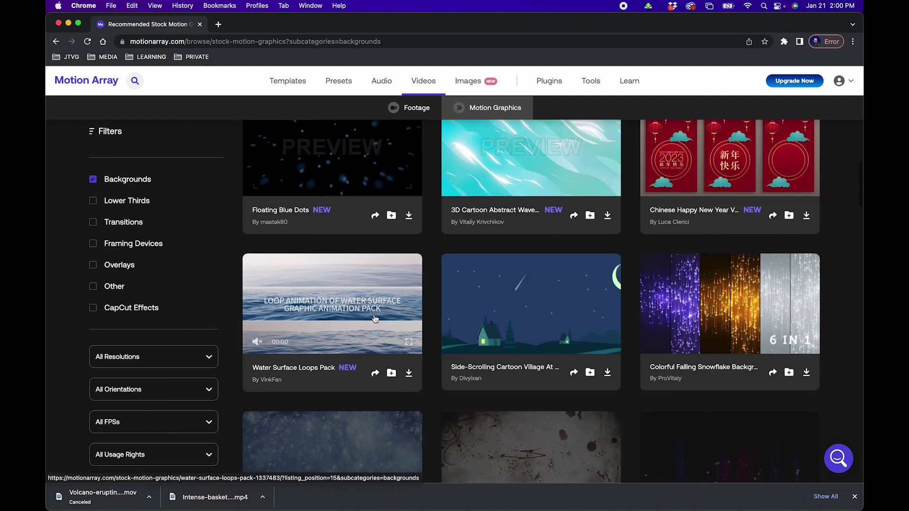
pyautogui.scroll(-3, 516, 297)
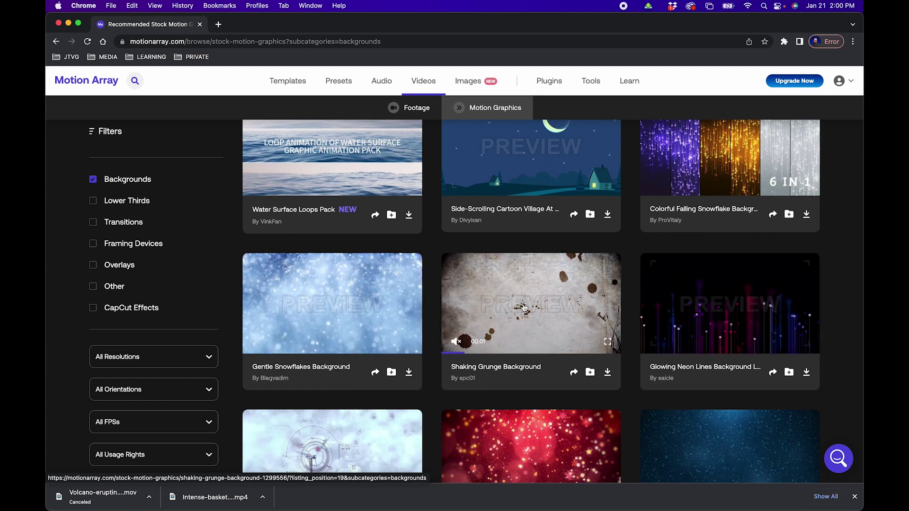
pyautogui.scroll(-2, 523, 307)
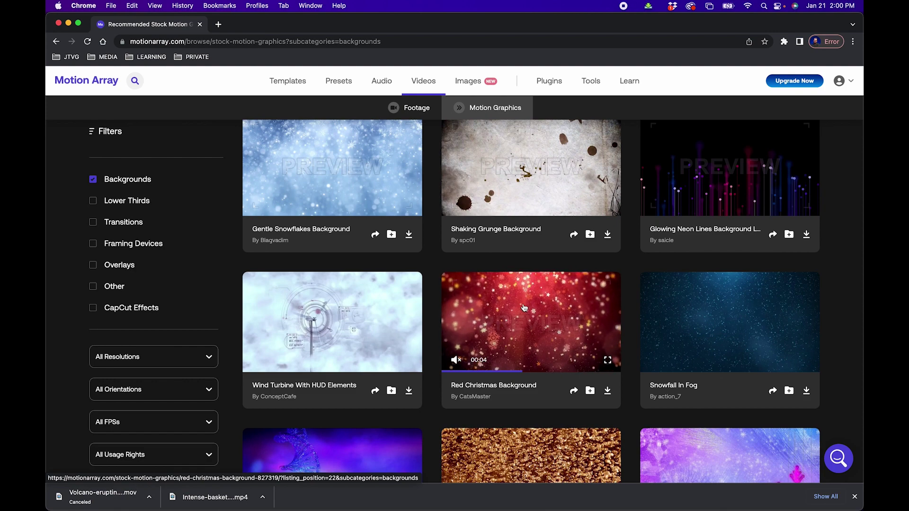
# Remove the Backgrounds filter so all motion graphics show again
pyautogui.click(121, 179)
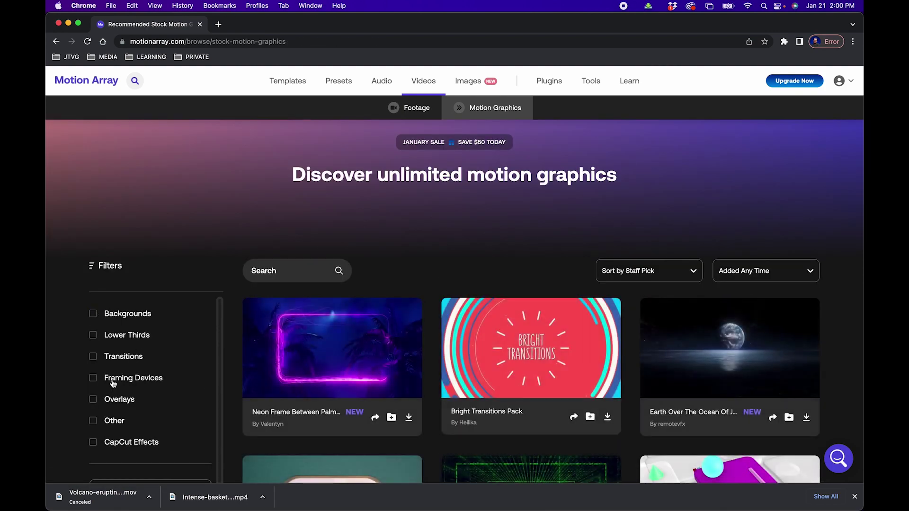
pyautogui.click(112, 381)
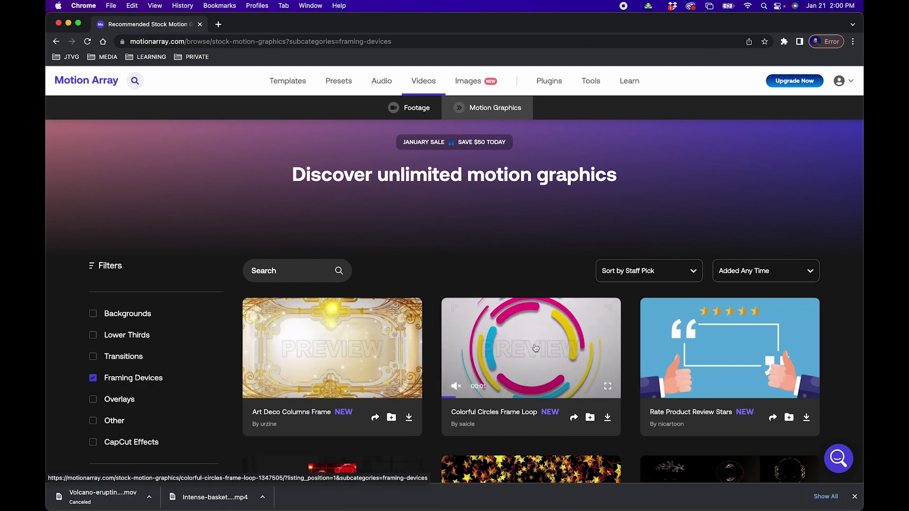
pyautogui.scroll(-2, 536, 347)
pyautogui.scroll(-2, 535, 347)
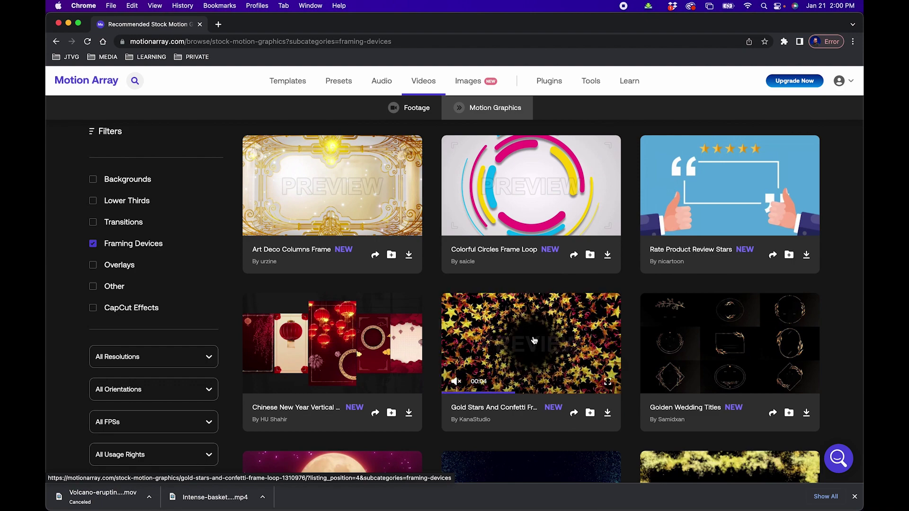
pyautogui.scroll(-2, 534, 341)
pyautogui.scroll(-1, 534, 340)
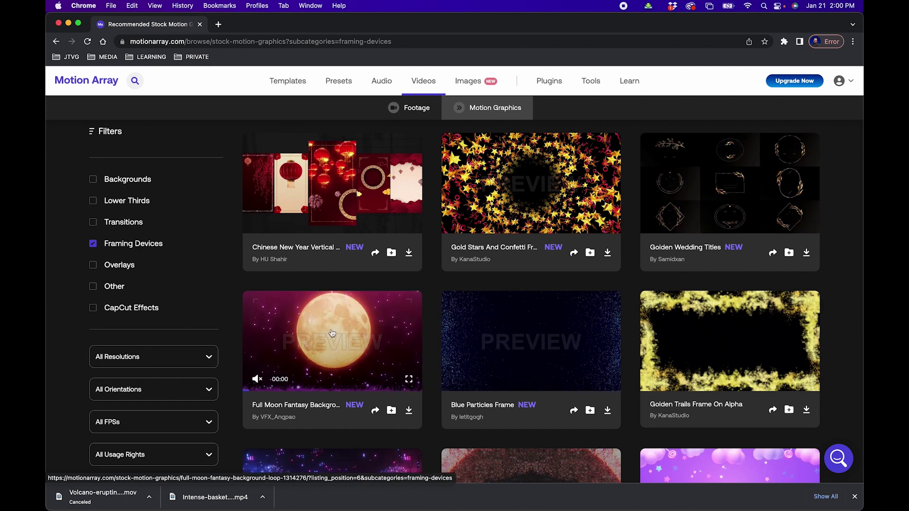
pyautogui.scroll(-4, 524, 343)
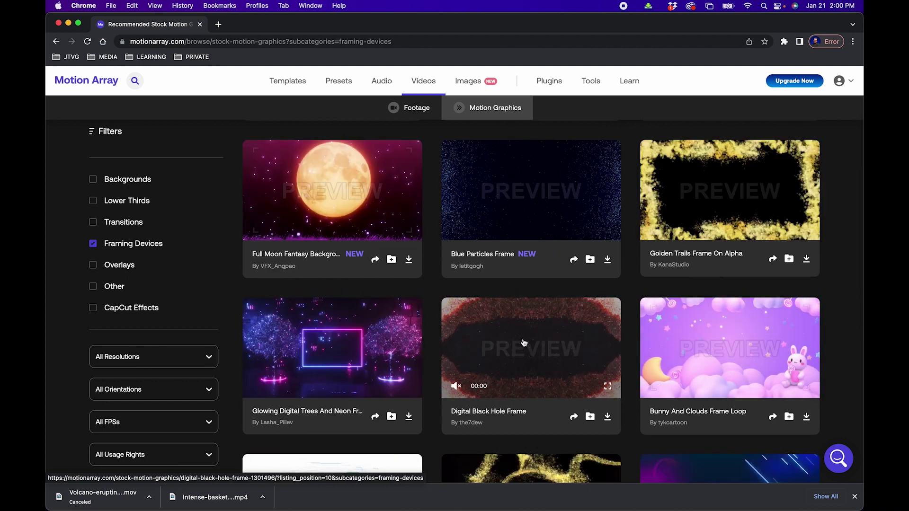
pyautogui.scroll(-4, 331, 348)
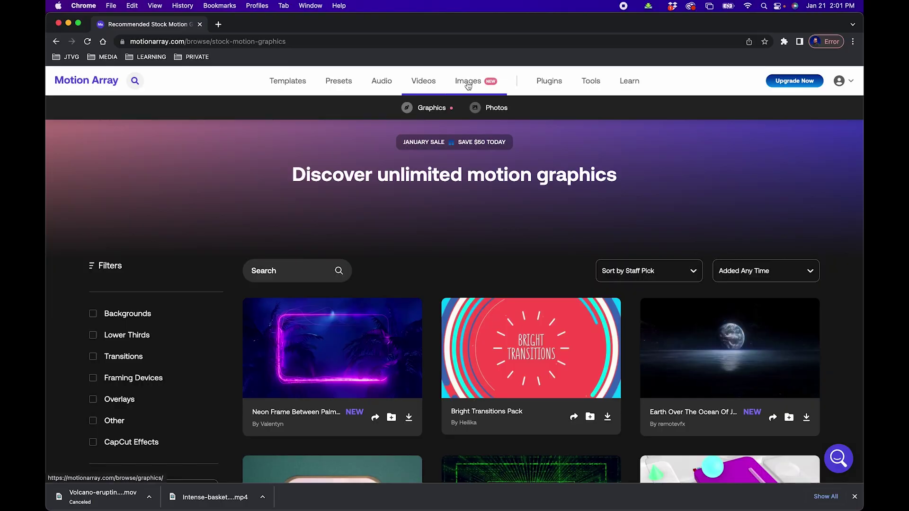
# Filter the graphics catalogue to PNG file types, then switch to the stock Photos library
pyautogui.click(433, 111)
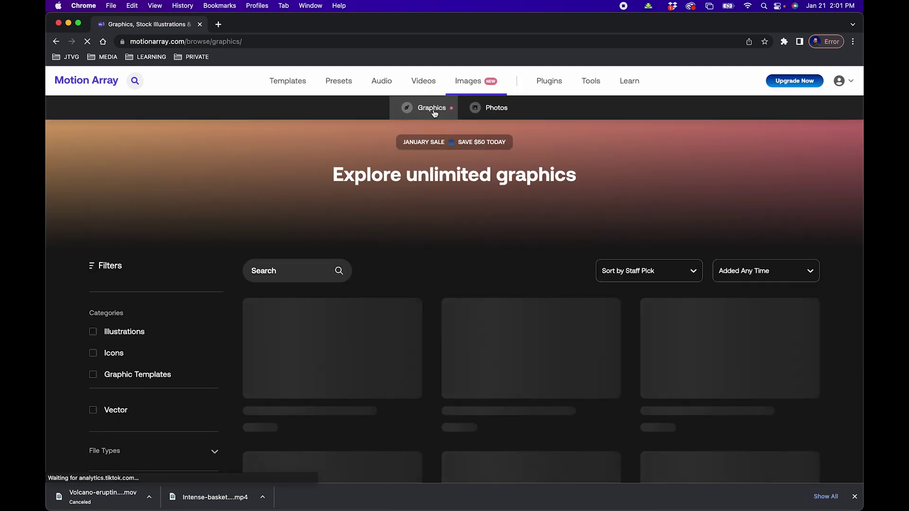
pyautogui.scroll(-3, 454, 216)
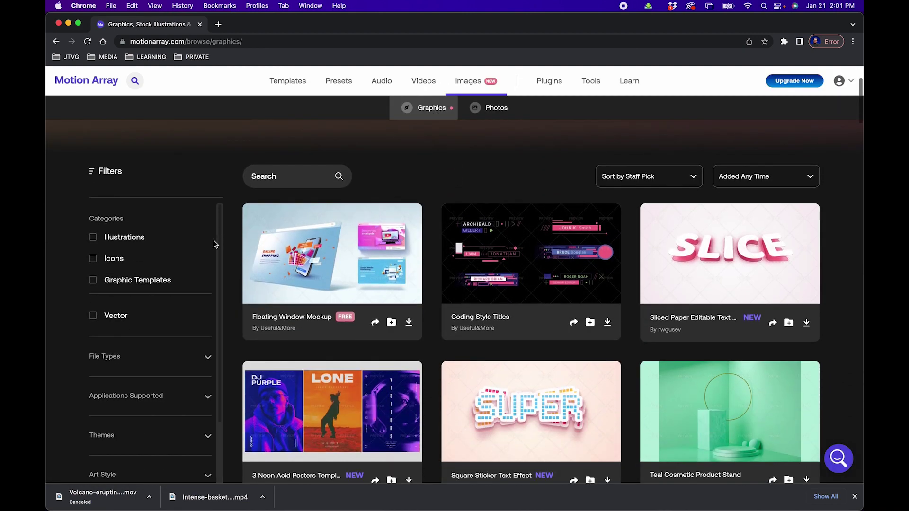
pyautogui.click(108, 355)
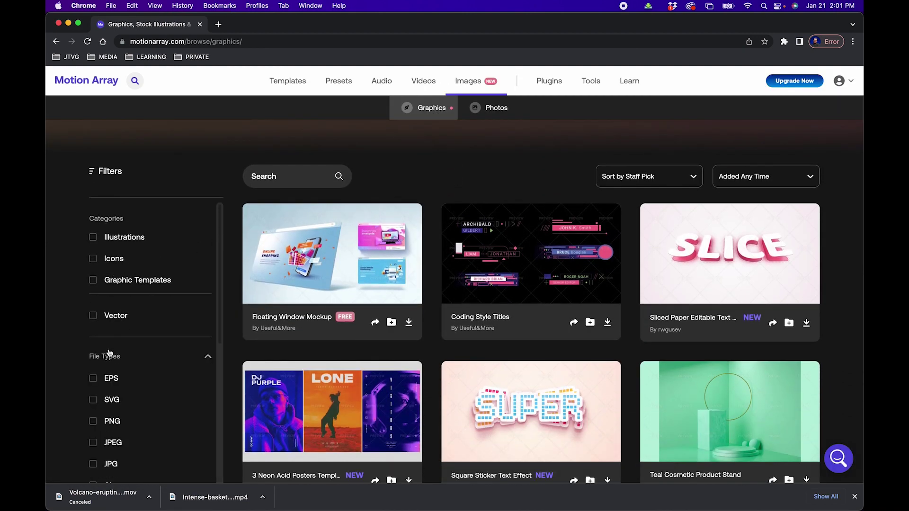
pyautogui.scroll(-4, 72, 374)
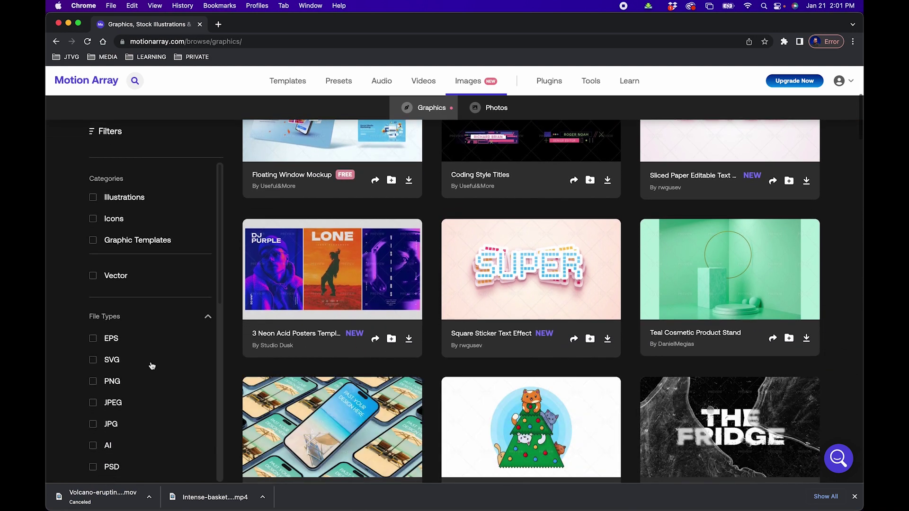
pyautogui.scroll(-3, 151, 366)
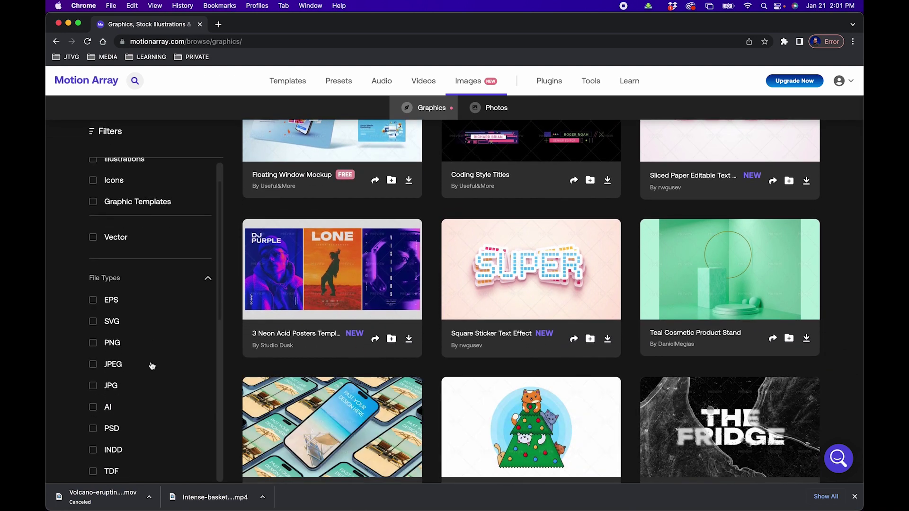
pyautogui.click(111, 339)
pyautogui.scroll(-3, 152, 430)
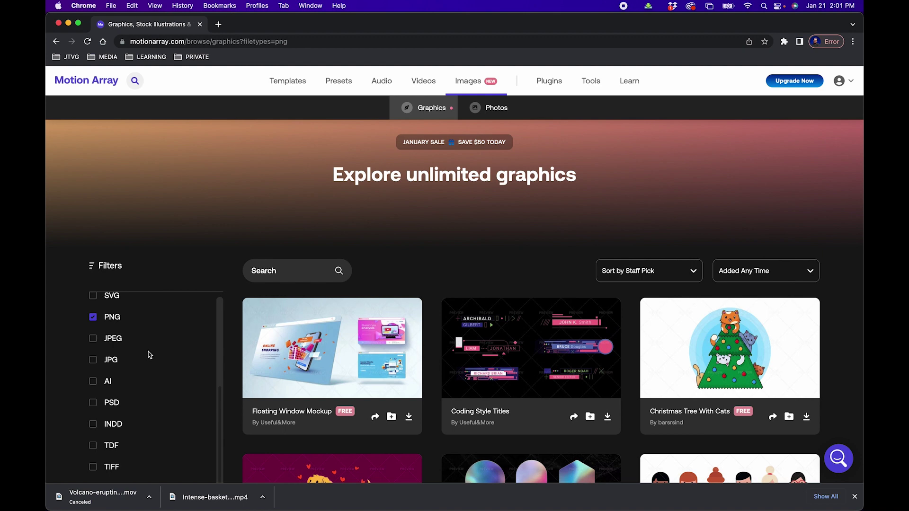
pyautogui.scroll(2, 148, 354)
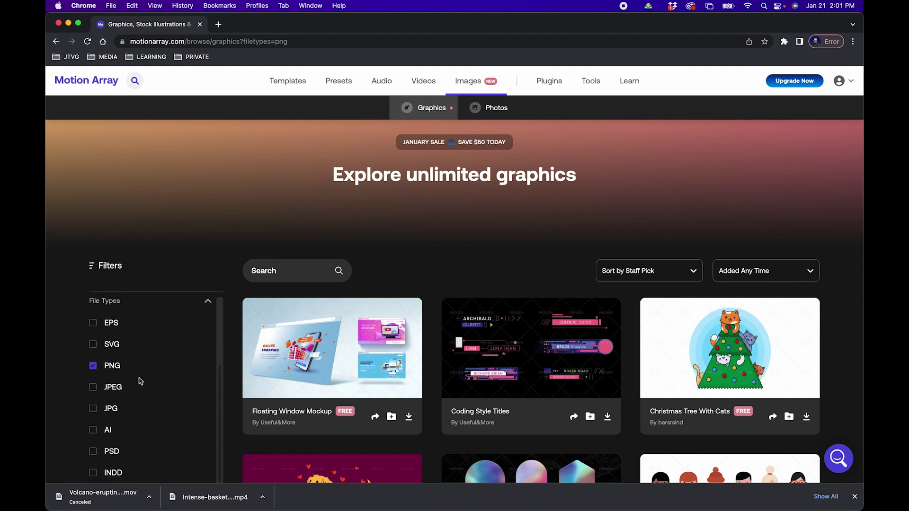
pyautogui.scroll(1, 139, 381)
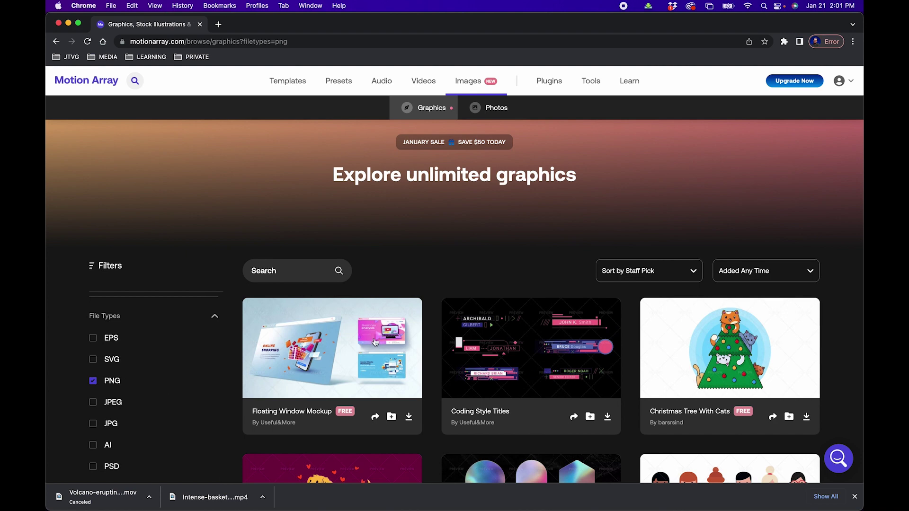
pyautogui.scroll(-2, 374, 342)
pyautogui.scroll(-2, 374, 342)
pyautogui.click(497, 116)
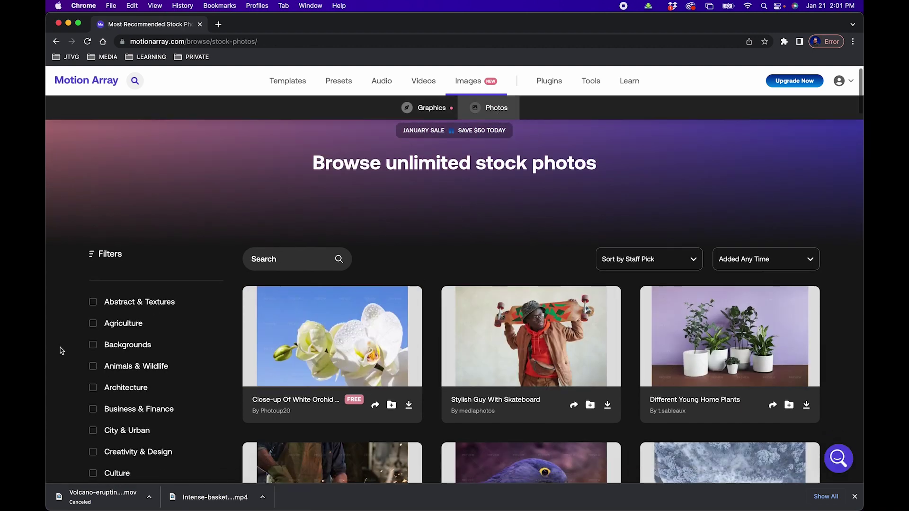
pyautogui.scroll(-3, 61, 350)
pyautogui.scroll(-4, 151, 315)
pyautogui.scroll(-3, 153, 314)
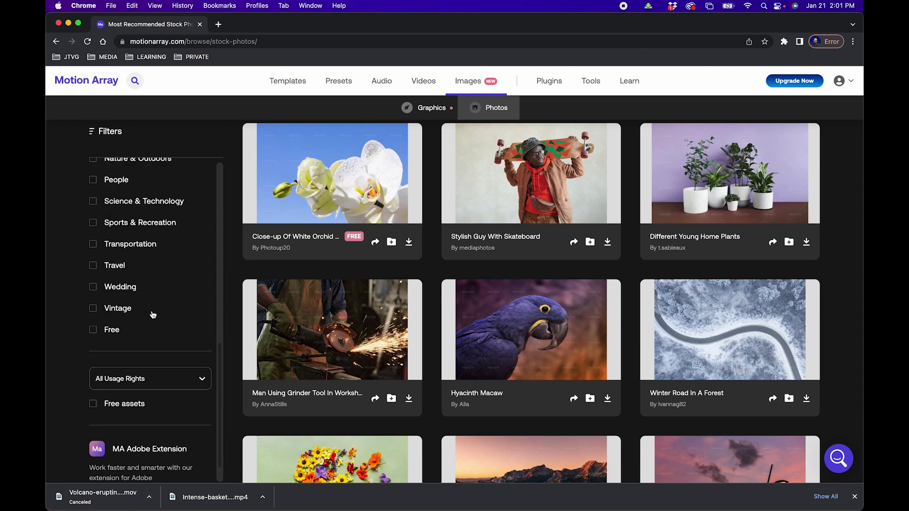
# Show only Free stock photos, then go to the Premiere Pro Plugins page
pyautogui.click(112, 329)
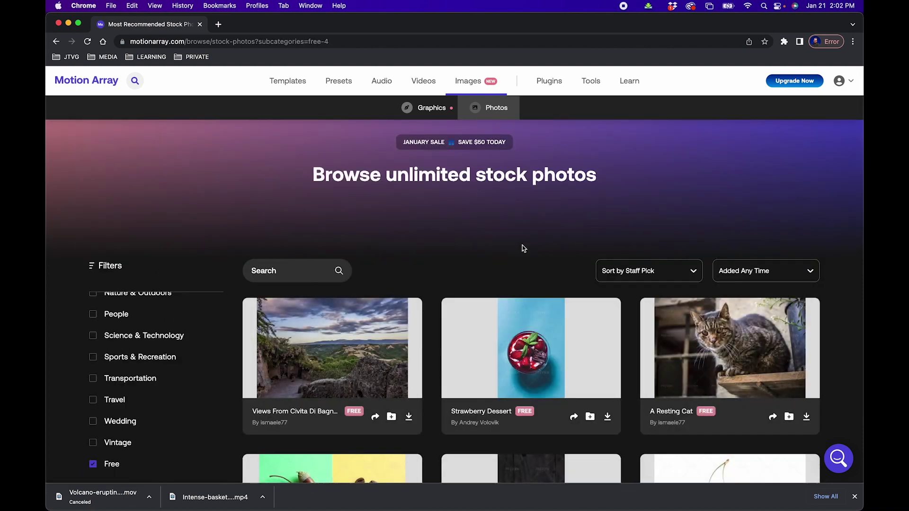
pyautogui.scroll(-1, 522, 248)
pyautogui.scroll(-2, 522, 248)
pyautogui.scroll(-2, 526, 213)
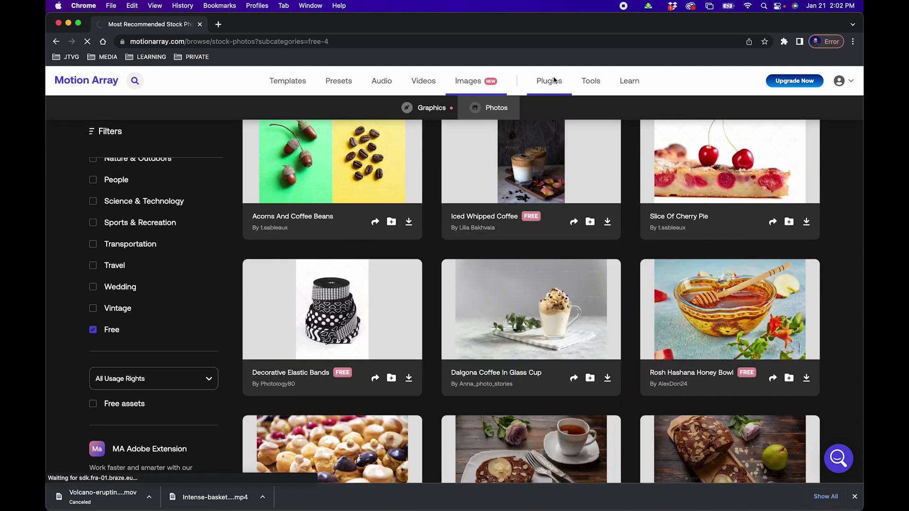
pyautogui.click(555, 81)
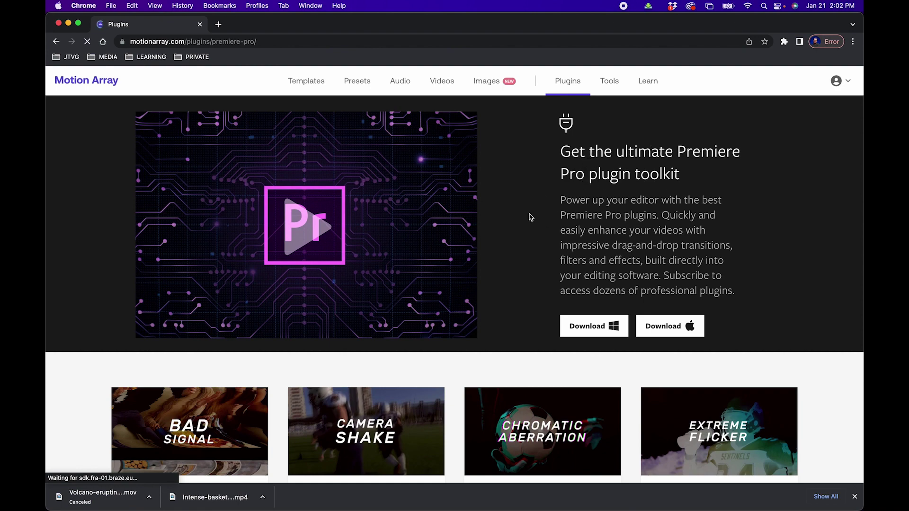
pyautogui.moveTo(462, 508)
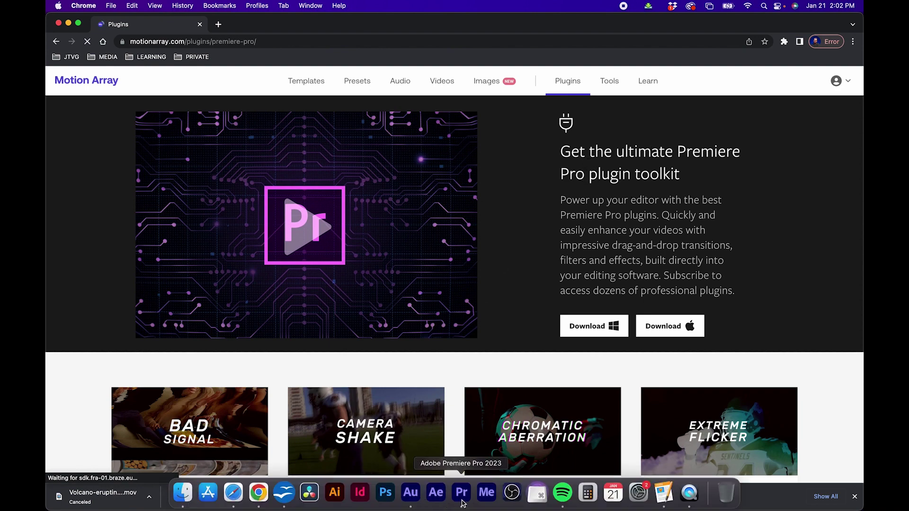
# Bring Adobe Premiere Pro to the front from the Dock
pyautogui.click(462, 492)
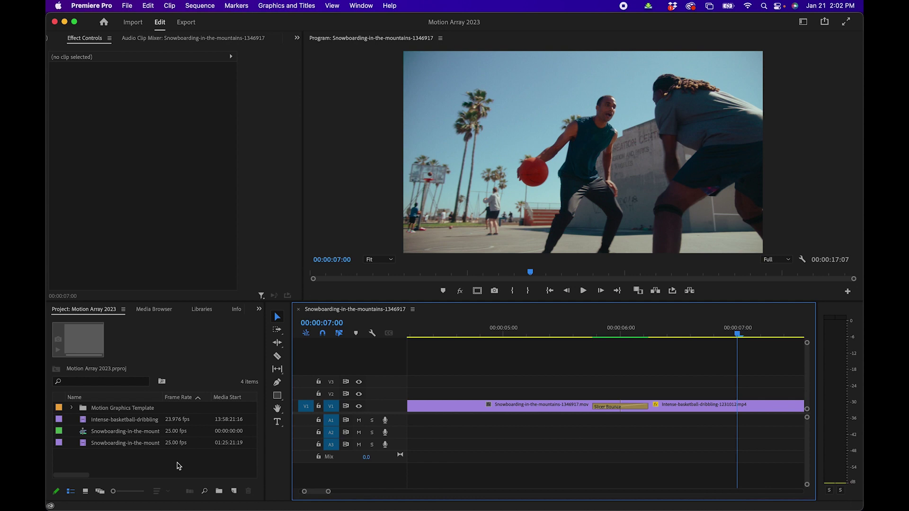
# Show the Effects panel and expand the Motion Array video effects group to list its effects
pyautogui.click(259, 309)
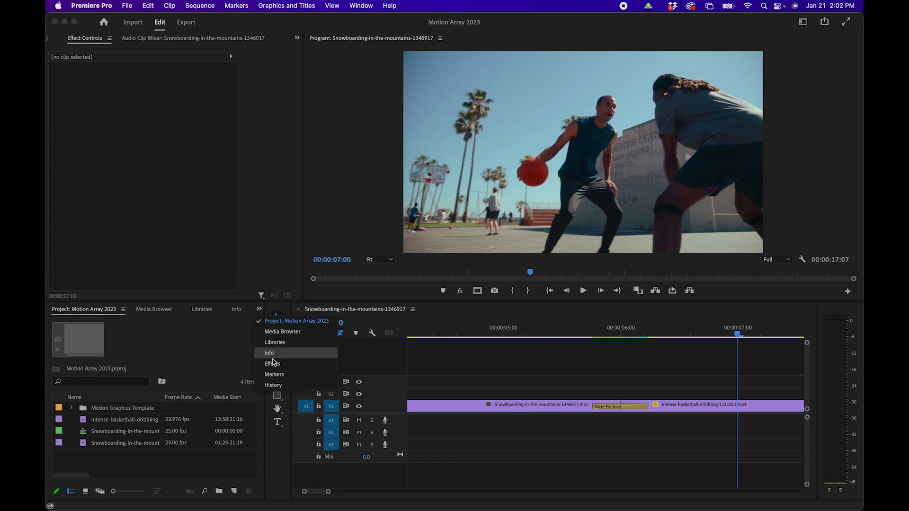
pyautogui.click(275, 363)
pyautogui.scroll(10, 121, 365)
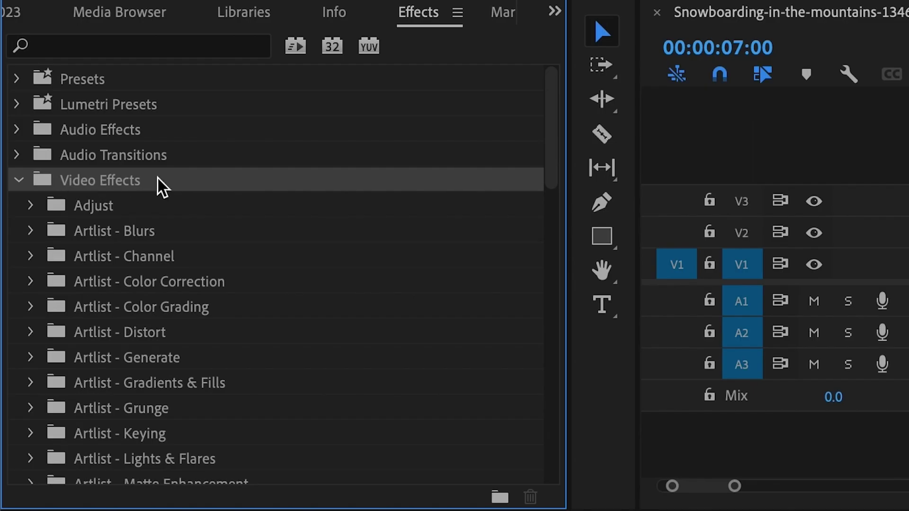
pyautogui.scroll(-5, 107, 376)
pyautogui.scroll(-3, 106, 377)
pyautogui.scroll(-2, 142, 313)
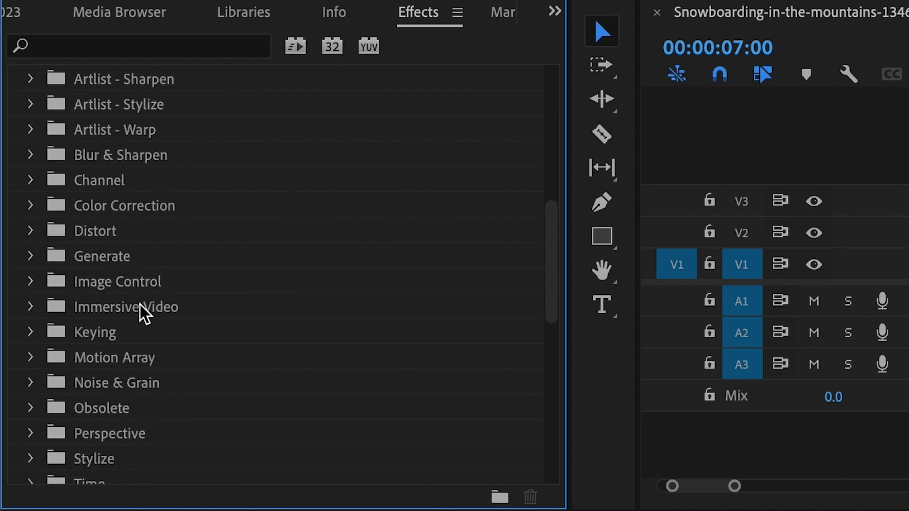
pyautogui.click(107, 357)
pyautogui.click(32, 358)
pyautogui.scroll(-2, 143, 365)
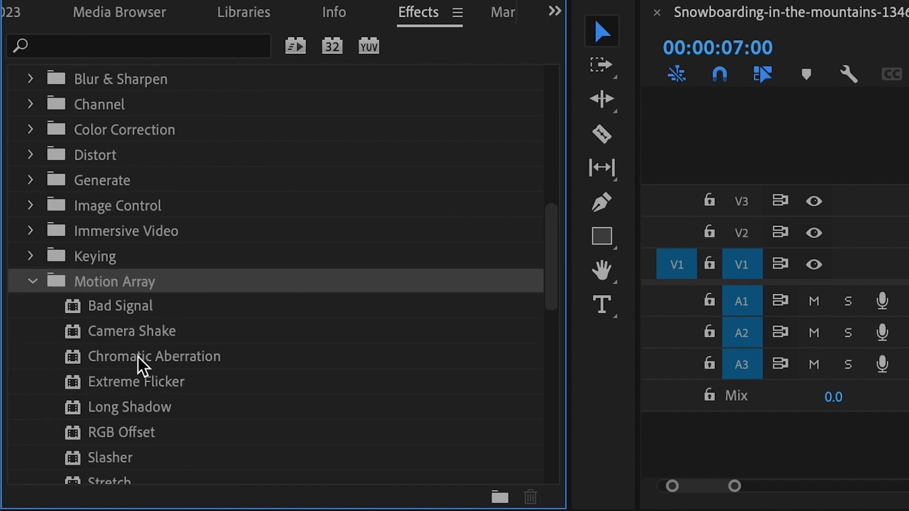
pyautogui.scroll(-2, 142, 340)
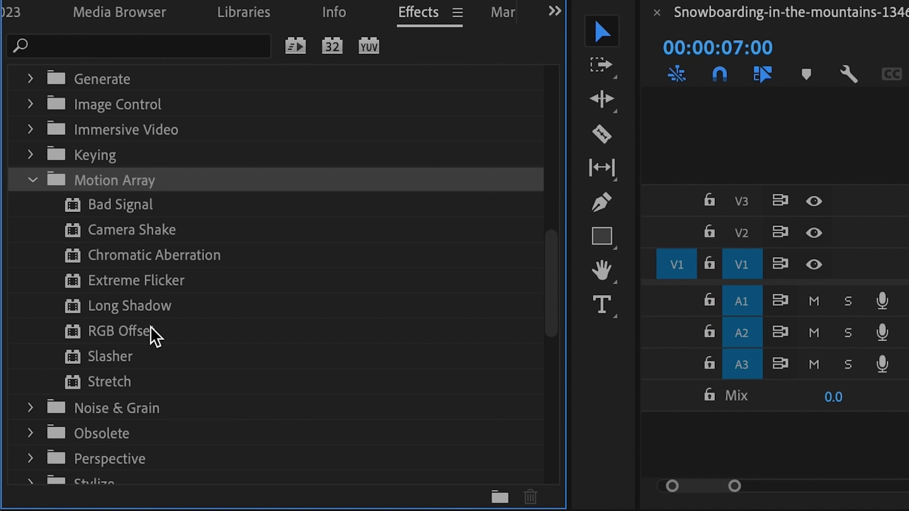
pyautogui.click(32, 182)
pyautogui.scroll(-6, 107, 225)
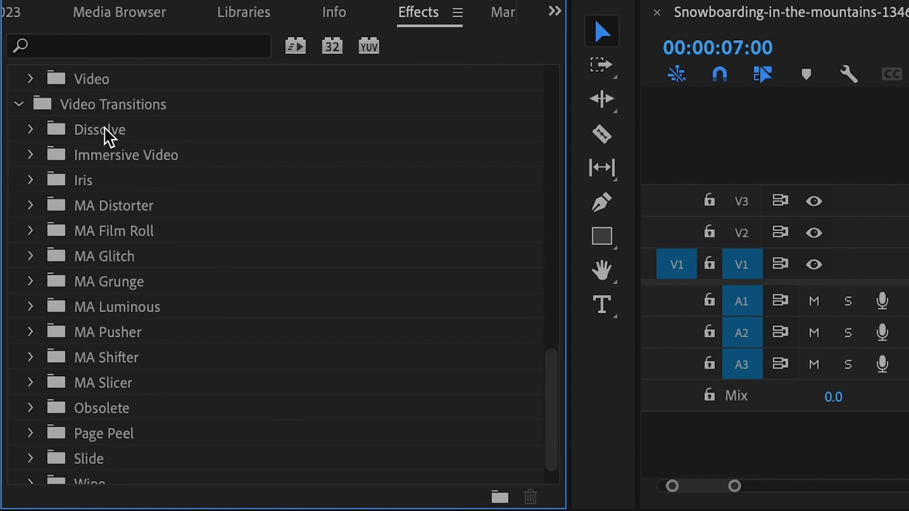
# Expand Video Transitions to reveal the MA Film Roll, Distorter and Pusher groups, playhead set before the transition
pyautogui.click(97, 108)
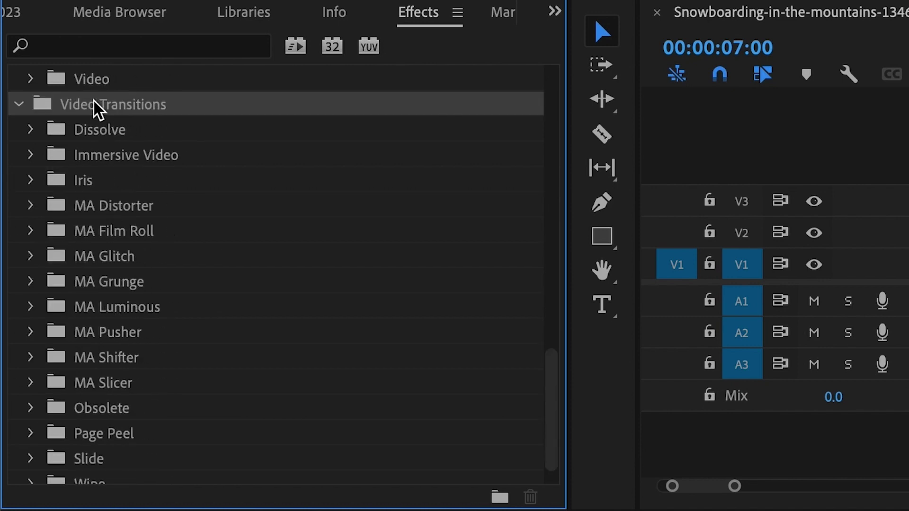
pyautogui.click(105, 227)
pyautogui.click(102, 205)
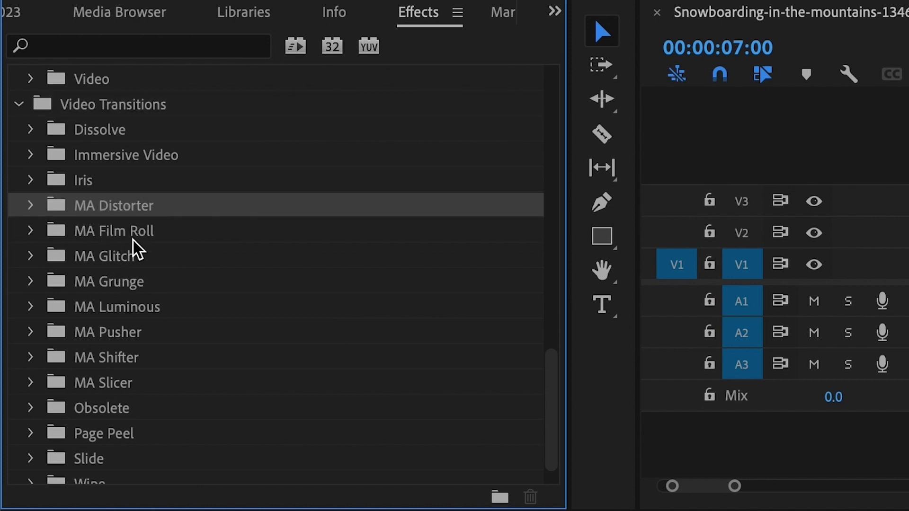
pyautogui.click(123, 334)
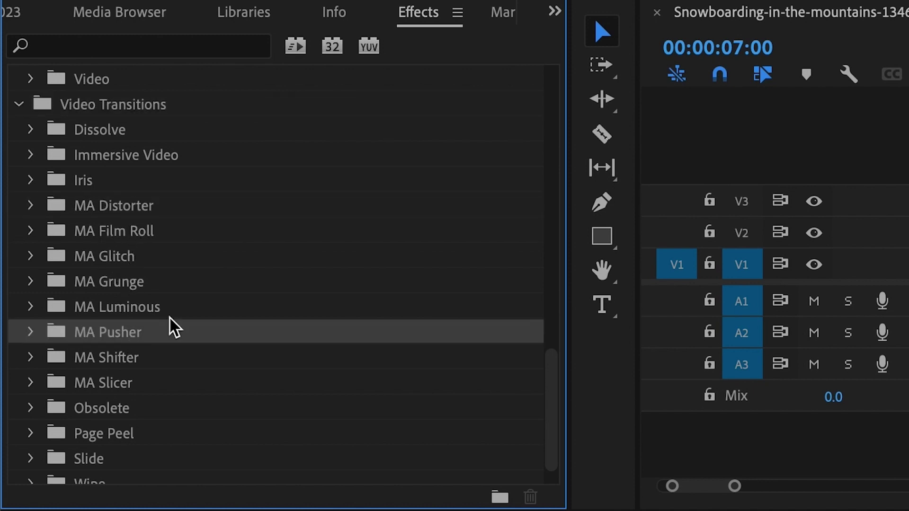
pyautogui.moveTo(666, 333); pyautogui.dragTo(568, 331)
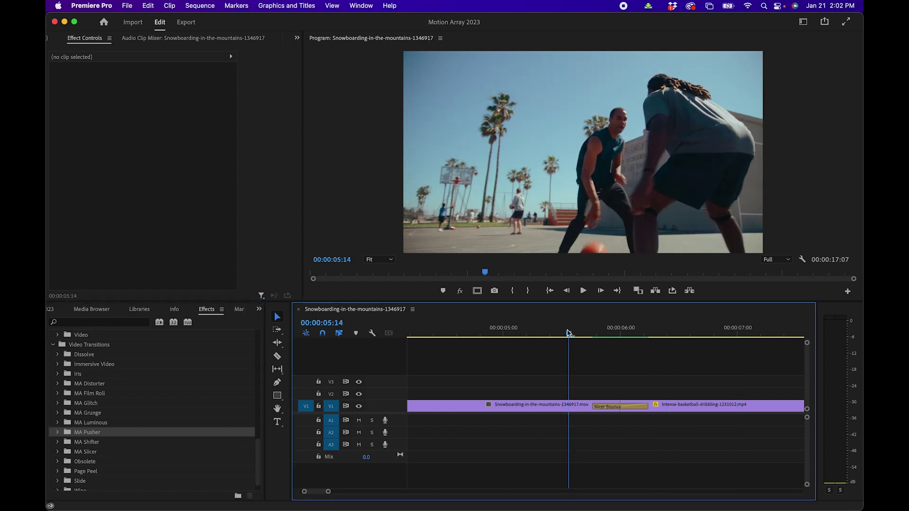
pyautogui.press('space')
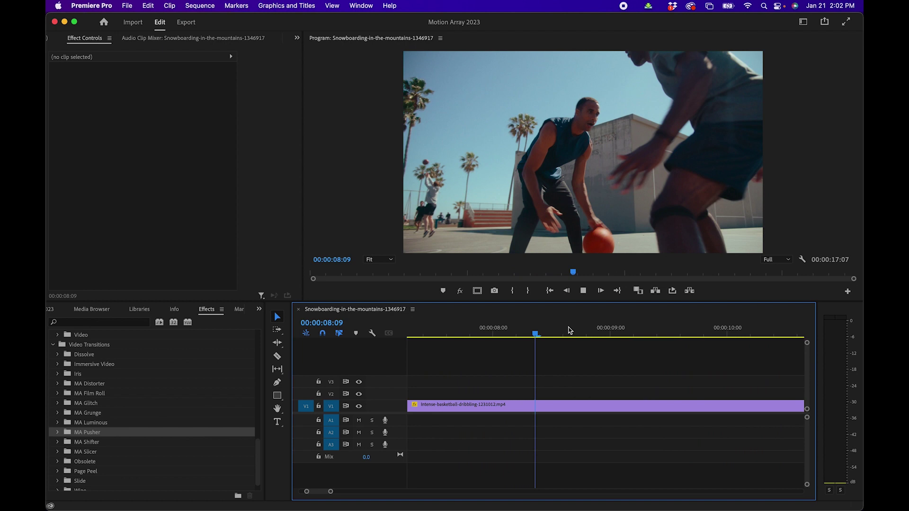
pyautogui.press('space')
pyautogui.scroll(3, 592, 374)
pyautogui.scroll(2, 592, 374)
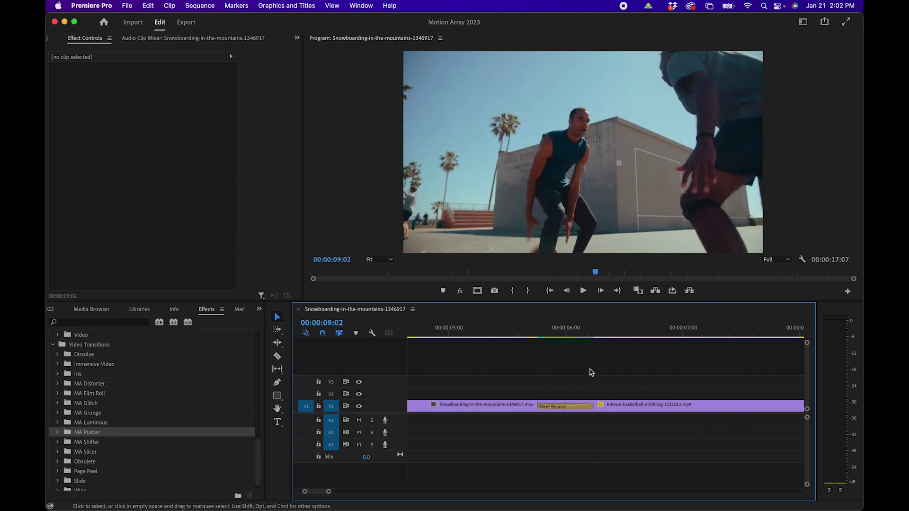
pyautogui.moveTo(554, 331); pyautogui.dragTo(567, 331)
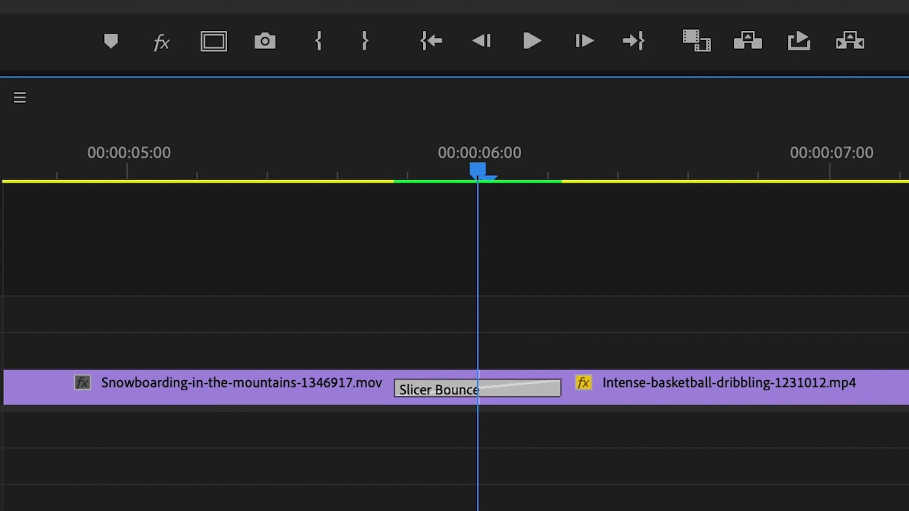
pyautogui.moveTo(370, 134); pyautogui.dragTo(332, 134)
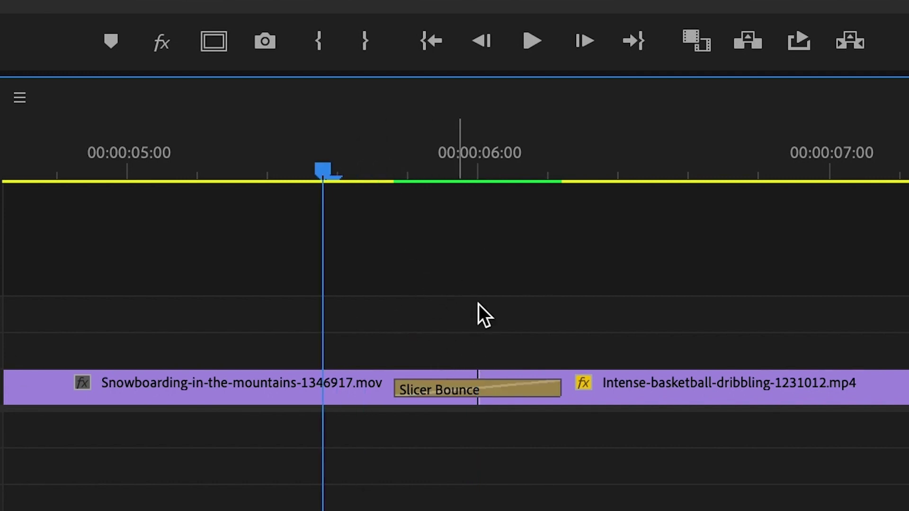
pyautogui.moveTo(399, 169); pyautogui.dragTo(507, 346)
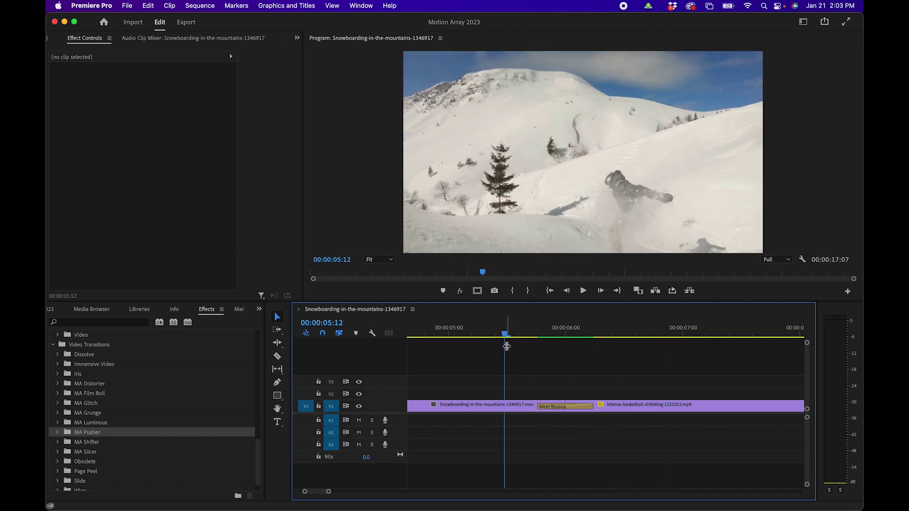
pyautogui.press('space')
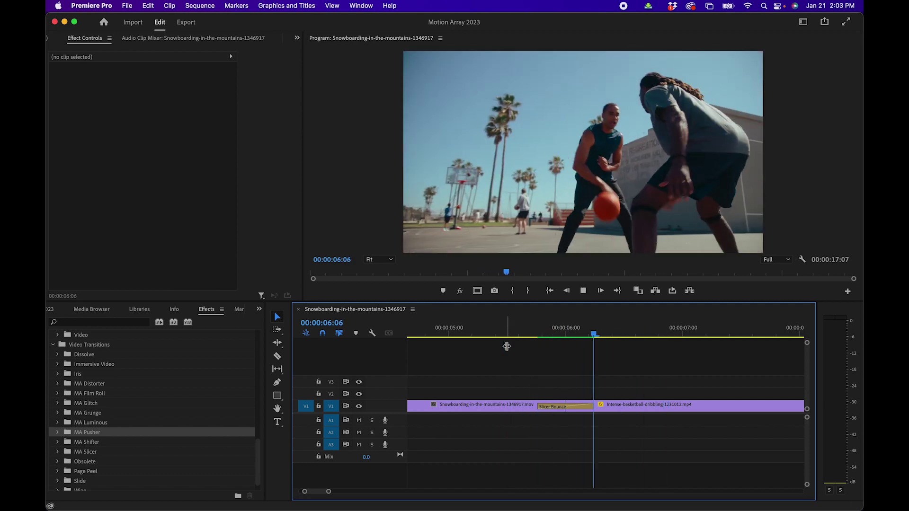